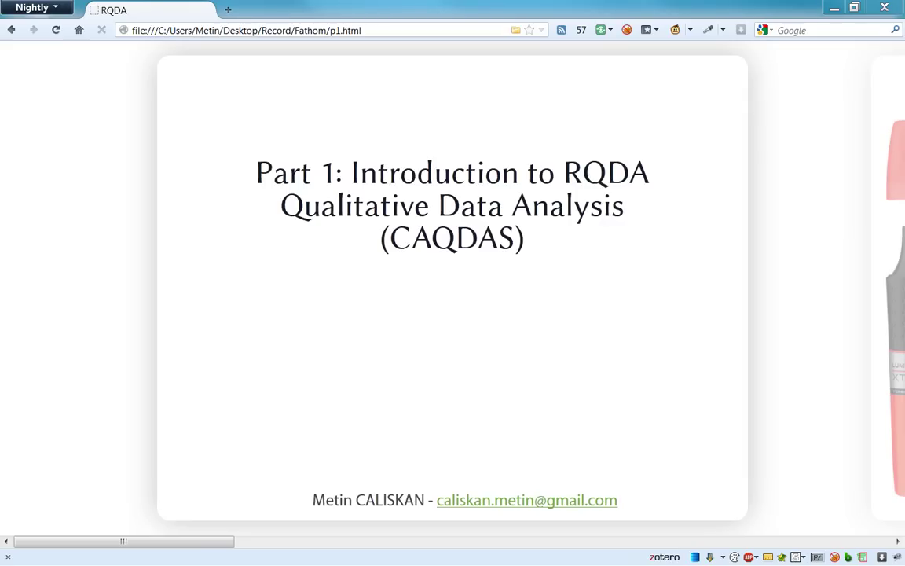
Bring the interview thesis PDF forward and hide the bookmarks pane to widen the pages.
{"action": "key", "text": "alt+Tab"}
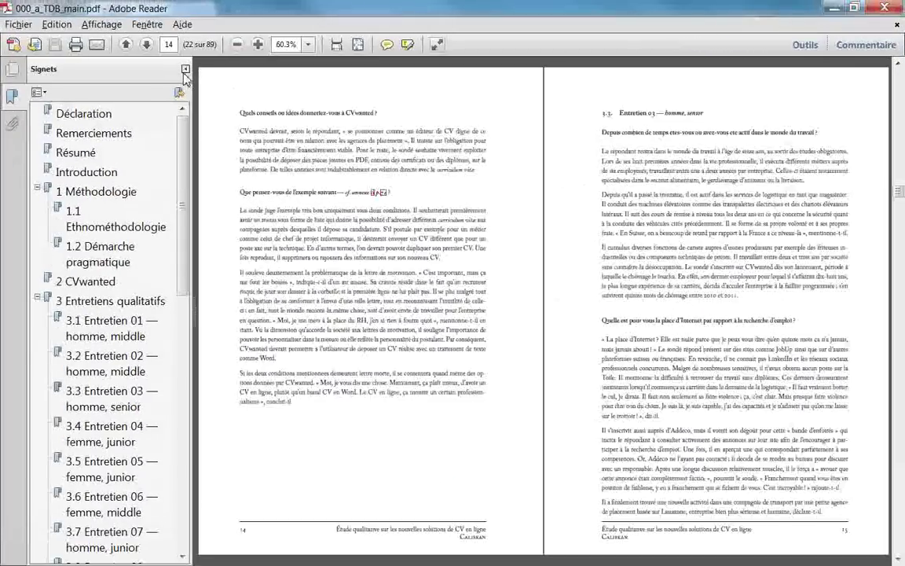
{"action": "key", "text": "F4"}
{"action": "scroll", "coordinate": [207, 171], "scroll_direction": "up", "scroll_amount": 2}
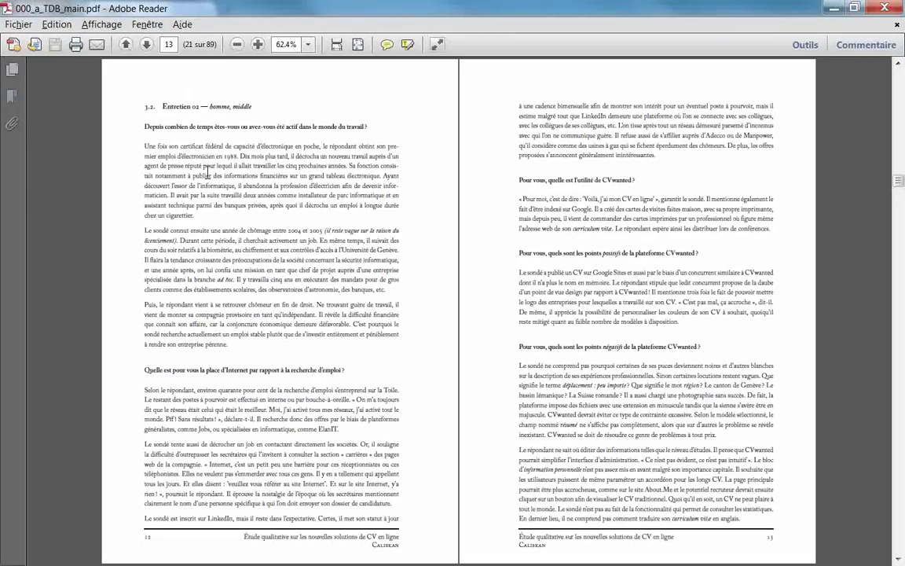
{"action": "scroll", "coordinate": [208, 171], "scroll_direction": "up", "scroll_amount": 1}
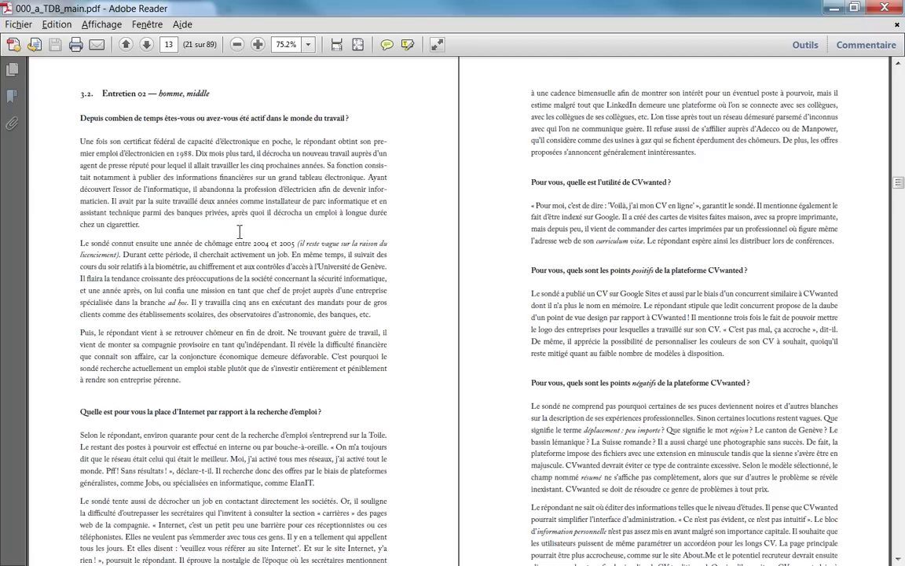
{"action": "scroll", "coordinate": [239, 230], "scroll_direction": "down", "scroll_amount": 1}
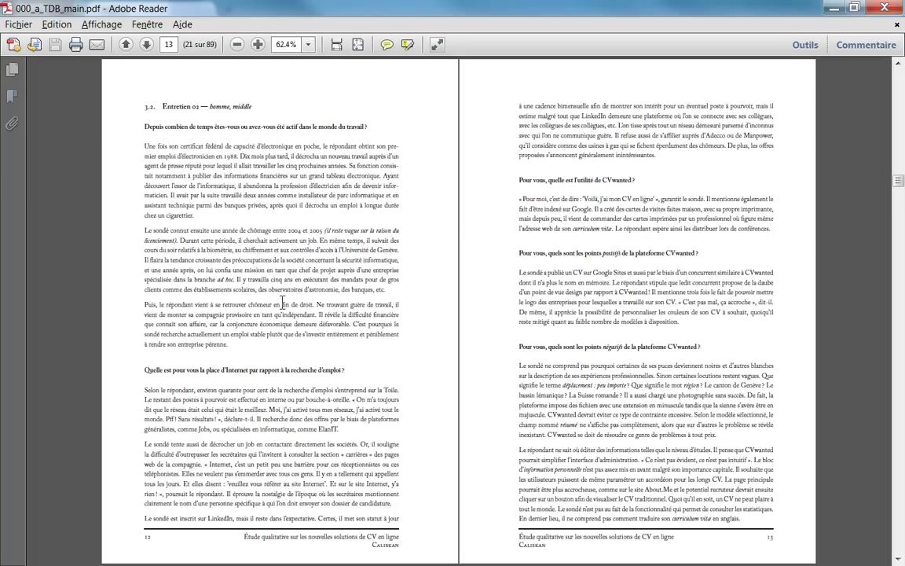
Highlight the interview question headings on job search and CVwanted's usefulness, positives and negatives.
{"action": "left_click_drag", "start_coordinate": [153, 102], "coordinate": [261, 127]}
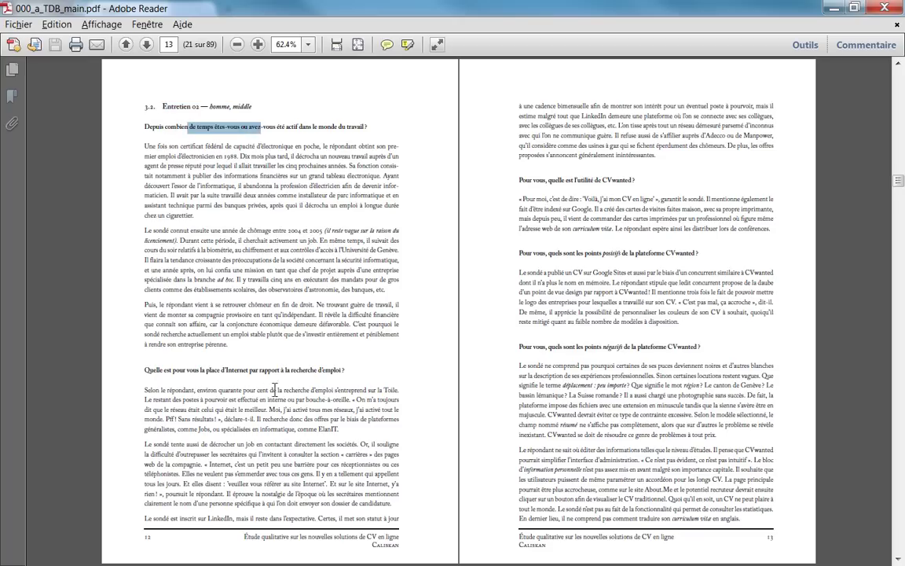
{"action": "left_click_drag", "start_coordinate": [250, 370], "coordinate": [319, 370]}
{"action": "left_click_drag", "start_coordinate": [548, 180], "coordinate": [633, 180]}
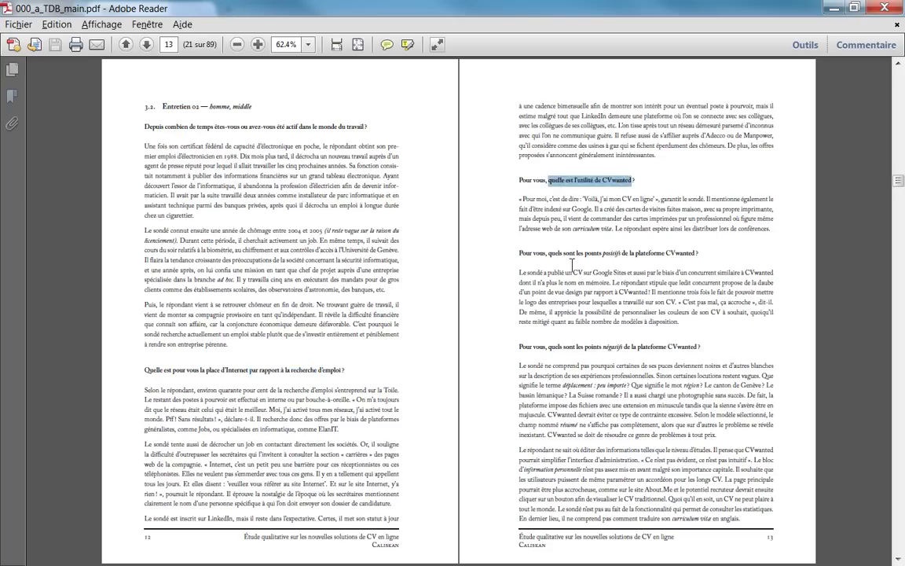
{"action": "left_click_drag", "start_coordinate": [697, 253], "coordinate": [626, 253]}
{"action": "left_click_drag", "start_coordinate": [568, 347], "coordinate": [625, 347]}
Scroll through the interview answers down to pages 34–35.
{"action": "scroll", "coordinate": [398, 283], "scroll_direction": "down", "scroll_amount": 2}
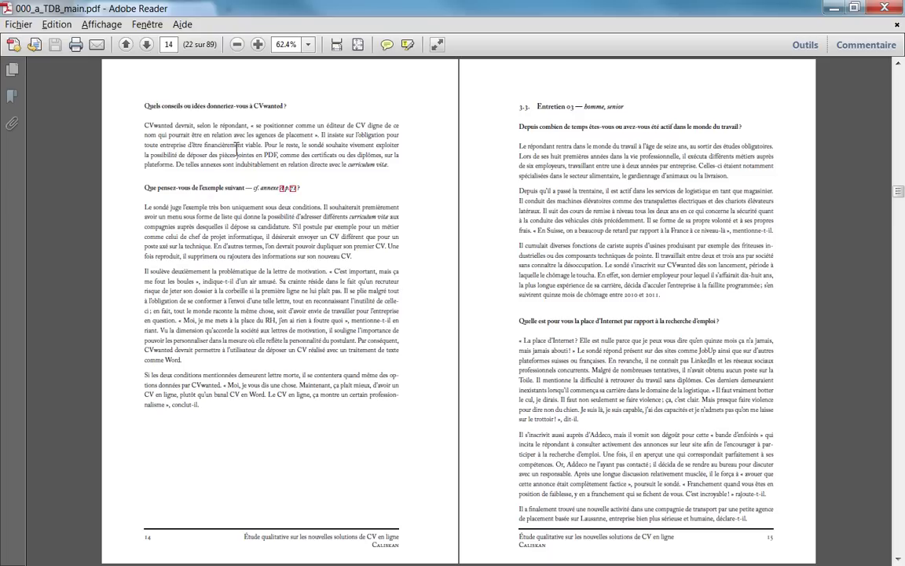
{"action": "scroll", "coordinate": [550, 118], "scroll_direction": "down", "scroll_amount": 2}
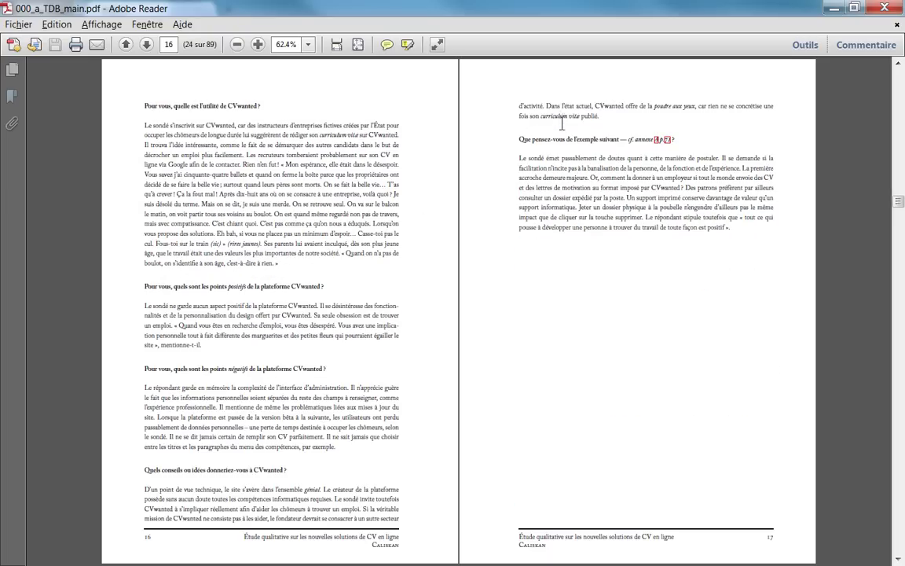
{"action": "scroll", "coordinate": [418, 178], "scroll_direction": "down", "scroll_amount": 4}
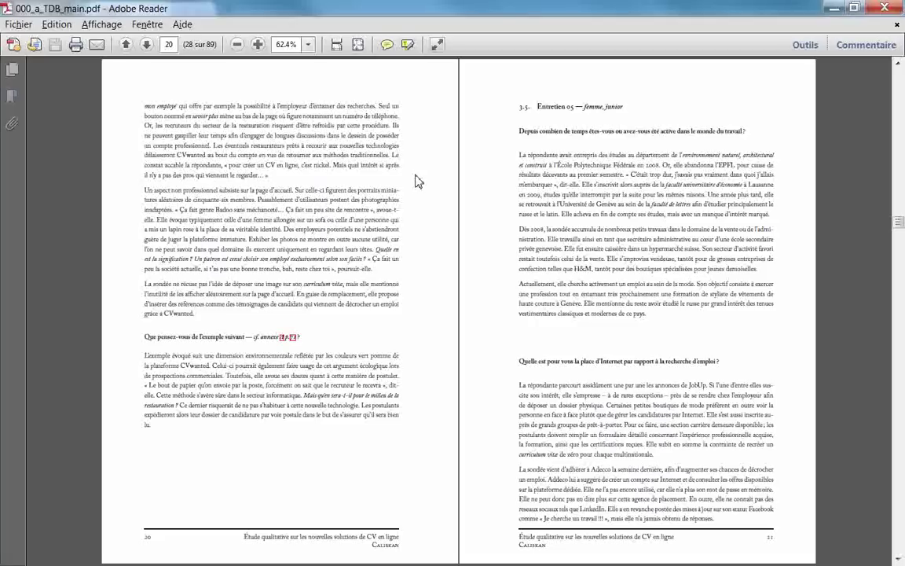
{"action": "scroll", "coordinate": [416, 180], "scroll_direction": "down", "scroll_amount": 4}
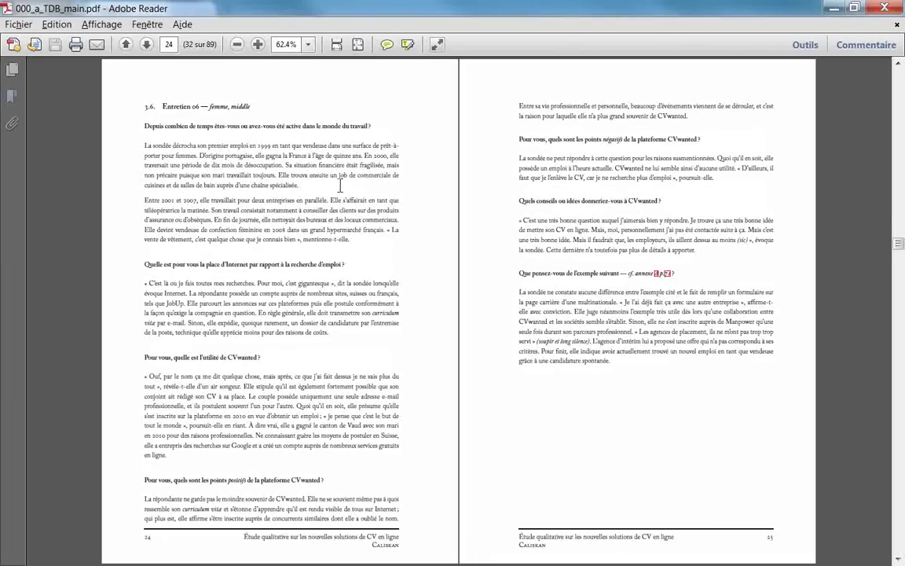
{"action": "scroll", "coordinate": [340, 185], "scroll_direction": "down", "scroll_amount": 4}
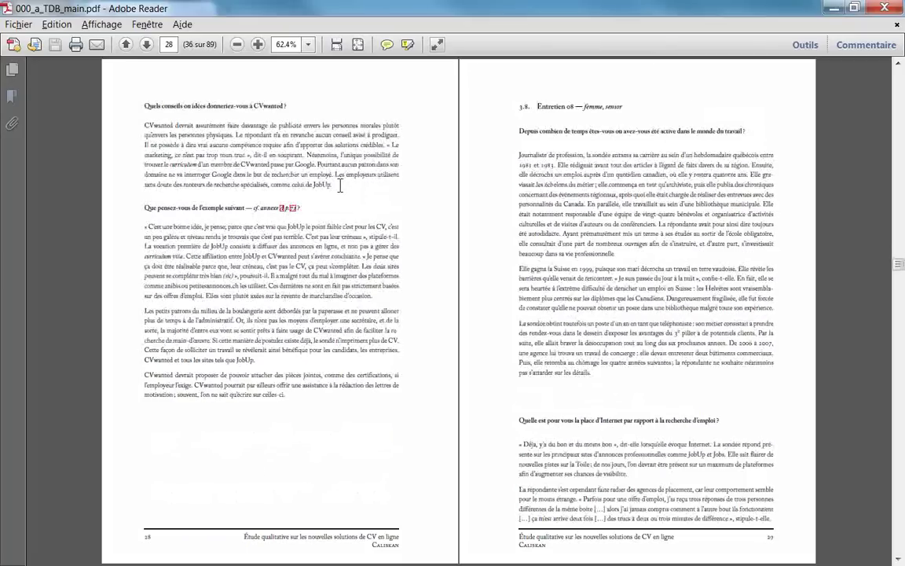
{"action": "scroll", "coordinate": [340, 185], "scroll_direction": "down", "scroll_amount": 2}
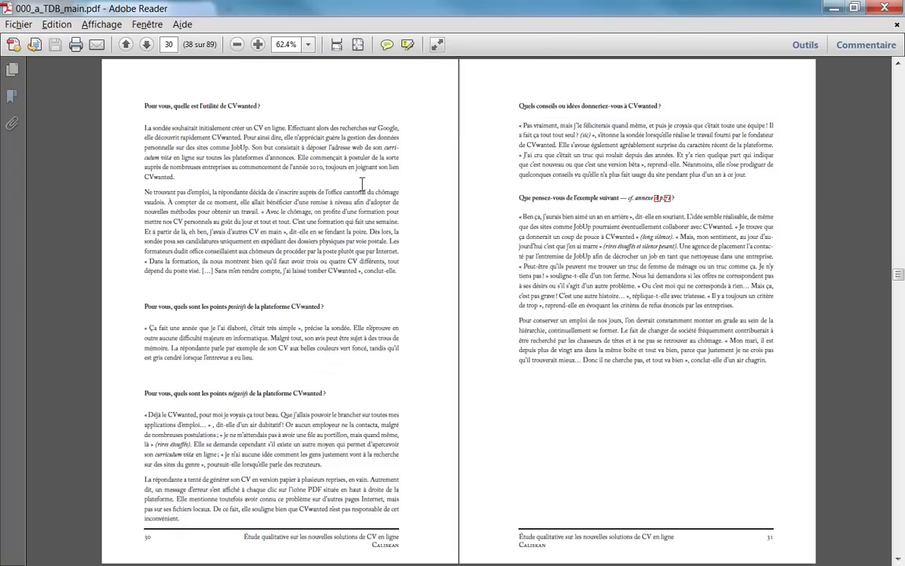
{"action": "scroll", "coordinate": [338, 188], "scroll_direction": "down", "scroll_amount": 1}
{"action": "scroll", "coordinate": [376, 198], "scroll_direction": "down", "scroll_amount": 1}
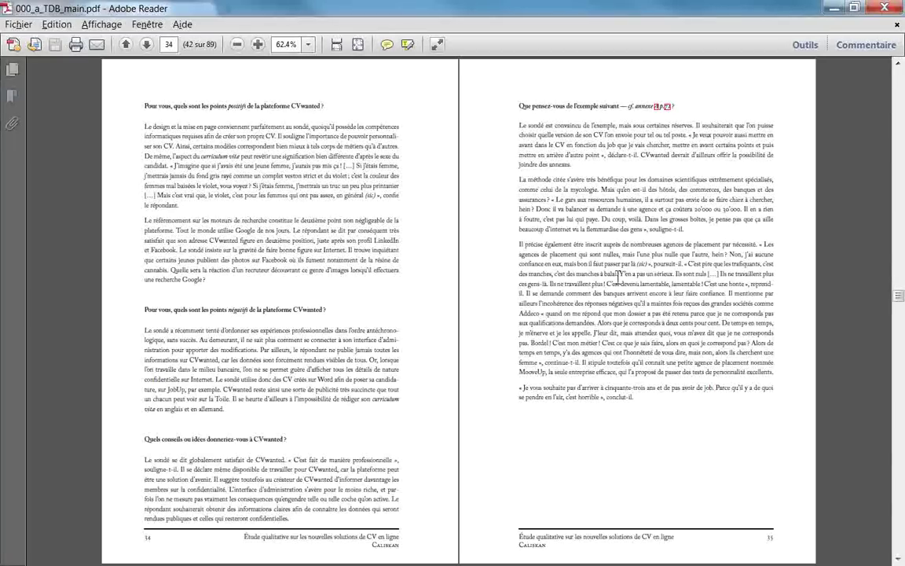
Scroll further through the thesis PDF text toward page 42.
{"action": "scroll", "coordinate": [707, 256], "scroll_direction": "up", "scroll_amount": 5, "text": "ctrl"}
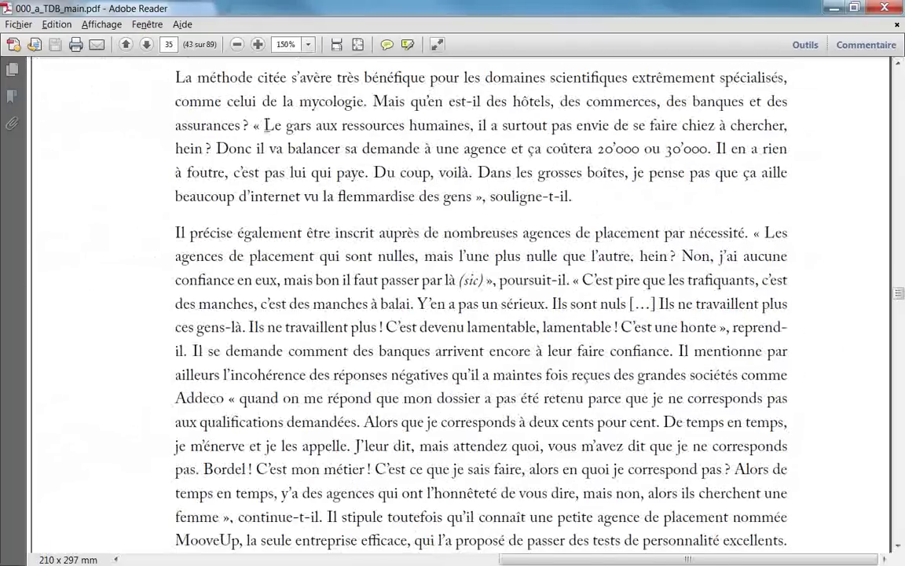
{"action": "scroll", "coordinate": [343, 332], "scroll_direction": "down", "scroll_amount": 1}
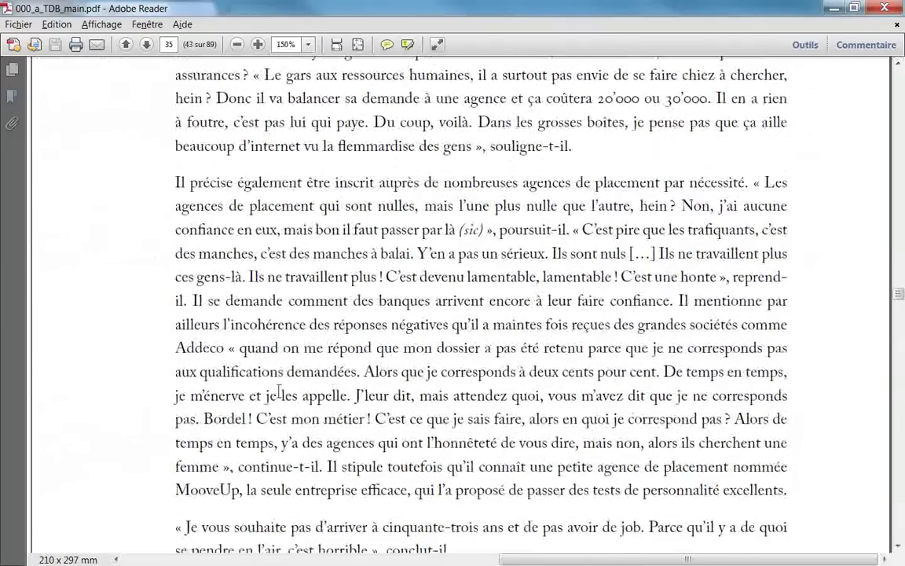
{"action": "scroll", "coordinate": [420, 467], "scroll_direction": "down", "scroll_amount": 2}
{"action": "scroll", "coordinate": [420, 467], "scroll_direction": "up", "scroll_amount": 7}
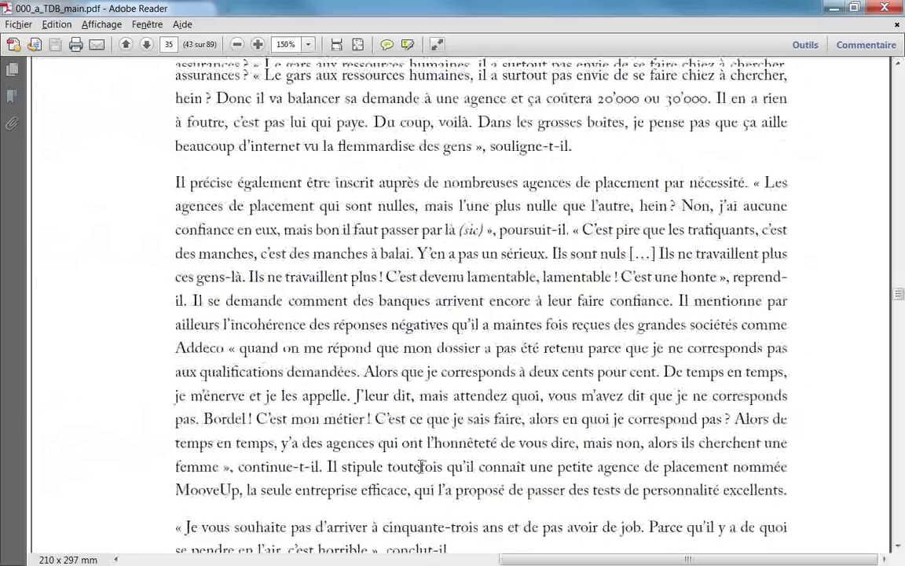
{"action": "scroll", "coordinate": [422, 432], "scroll_direction": "down", "scroll_amount": 5}
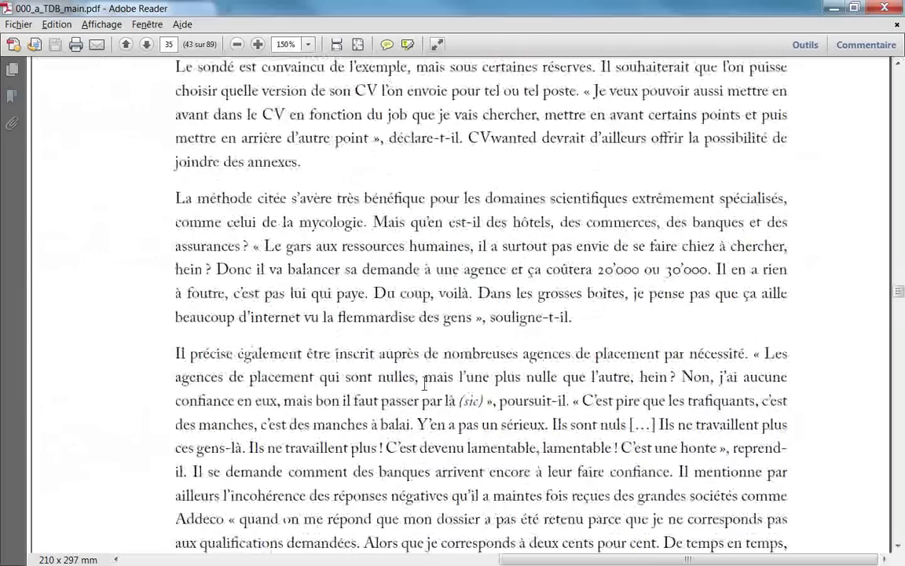
{"action": "scroll", "coordinate": [421, 389], "scroll_direction": "down", "scroll_amount": 4, "text": "ctrl"}
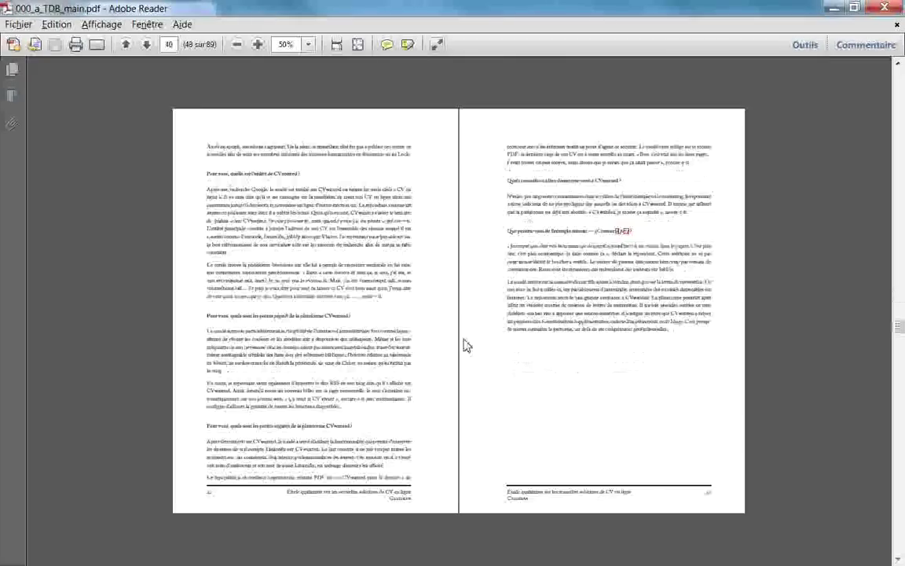
{"action": "scroll", "coordinate": [464, 343], "scroll_direction": "down", "scroll_amount": 4}
{"action": "scroll", "coordinate": [465, 343], "scroll_direction": "down", "scroll_amount": 3}
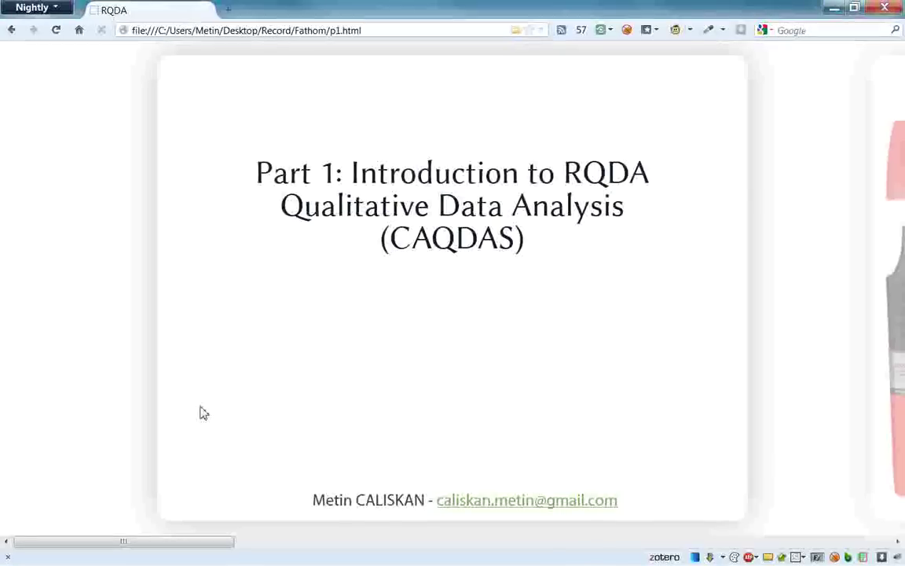
Advance the slideshow past the highlighter pens slide to the coloured pencils 'Part 1 : Introduction' slide.
{"action": "key", "text": "Right"}
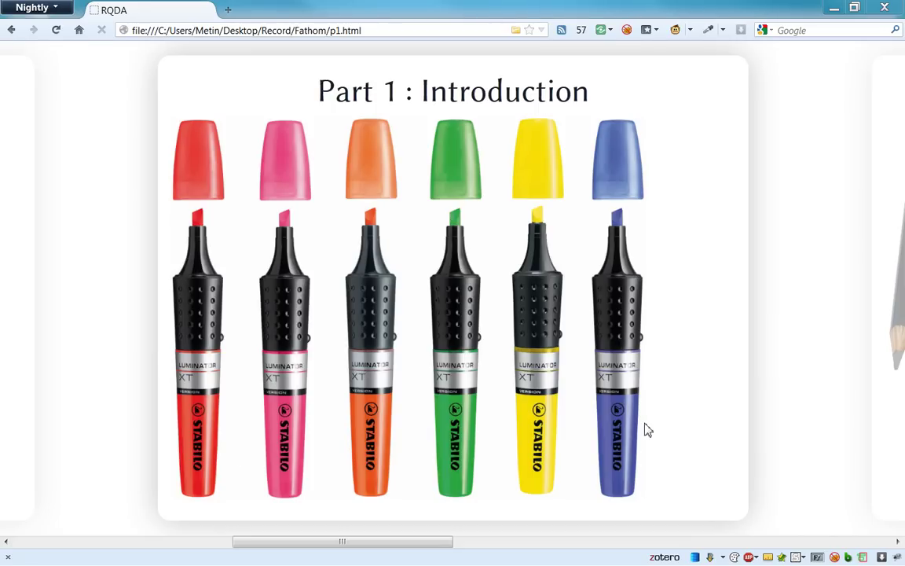
{"action": "key", "text": "Right"}
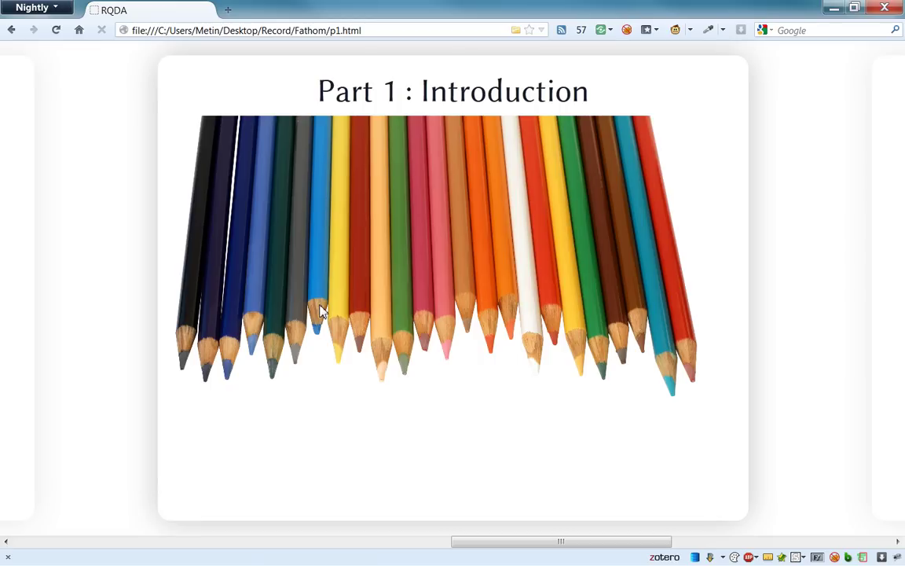
Show RQDA's advantages and highlight the 'Regularly maintained' and 'Easier than a manual analysis' bullets.
{"action": "key", "text": "Right"}
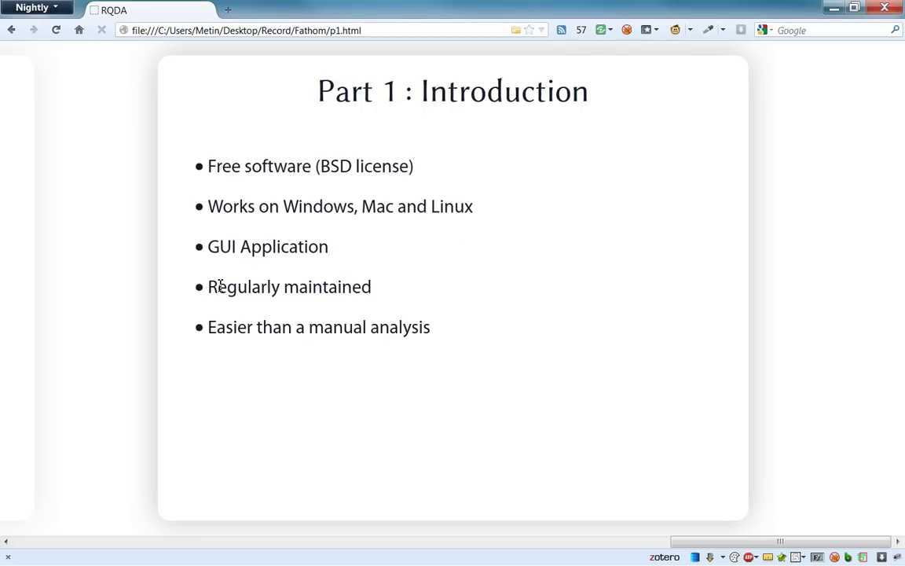
{"action": "left_click_drag", "start_coordinate": [218, 287], "coordinate": [320, 319]}
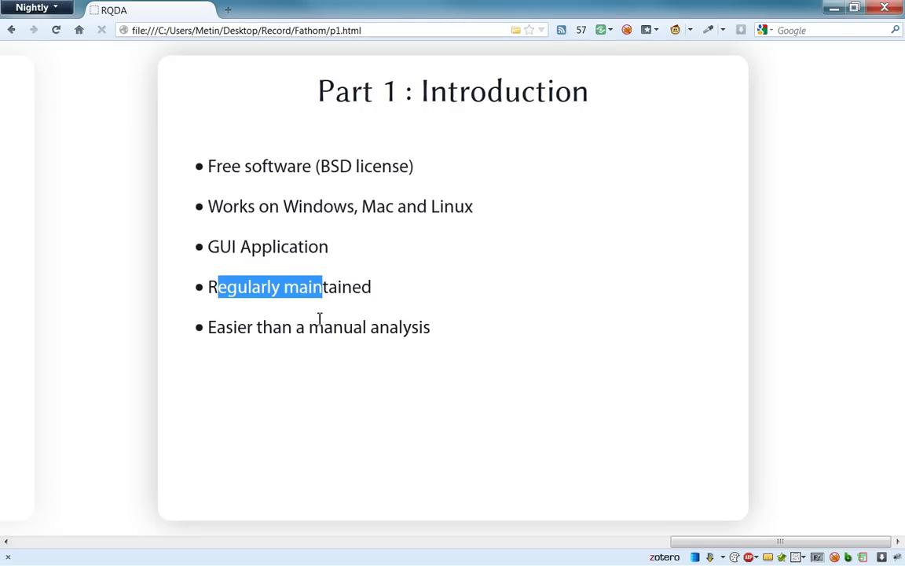
{"action": "left_click", "coordinate": [306, 297]}
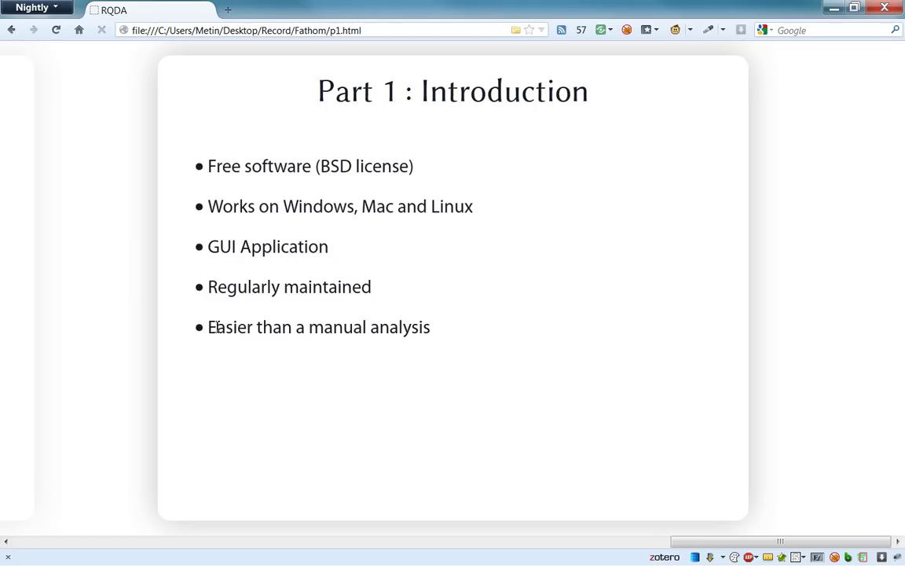
{"action": "left_click_drag", "start_coordinate": [216, 327], "coordinate": [423, 326]}
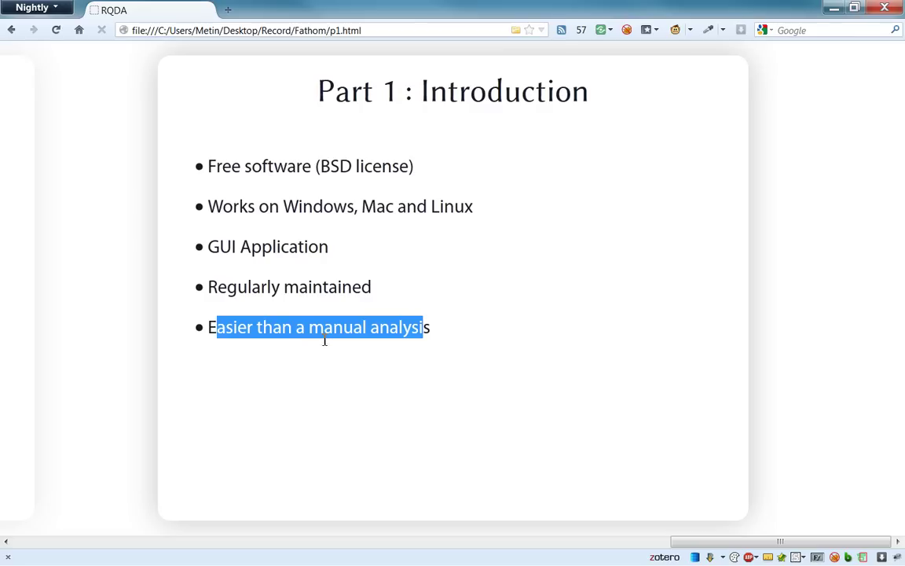
{"action": "left_click", "coordinate": [306, 328]}
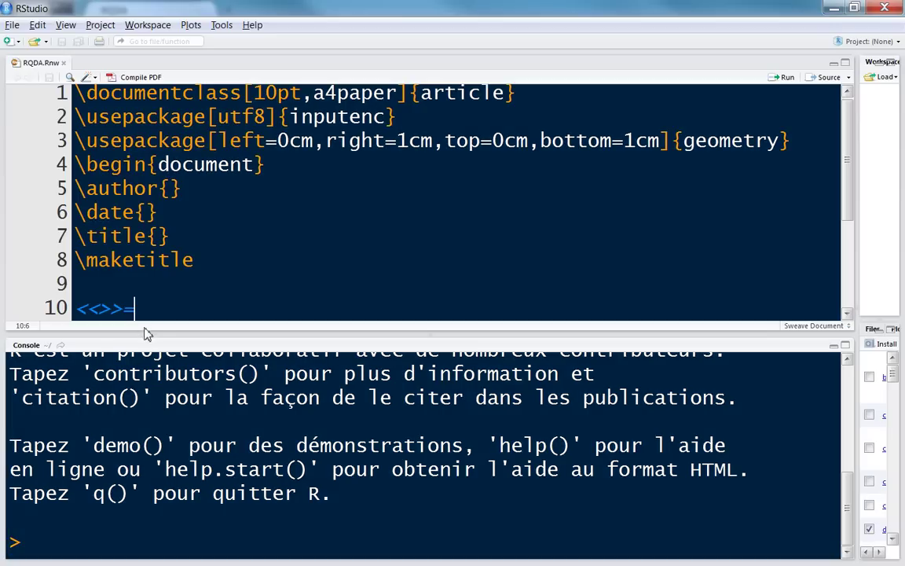
Enlarge and clear the RStudio console, then load the package with library(RQDA).
{"action": "left_click_drag", "start_coordinate": [144, 333], "coordinate": [146, 127]}
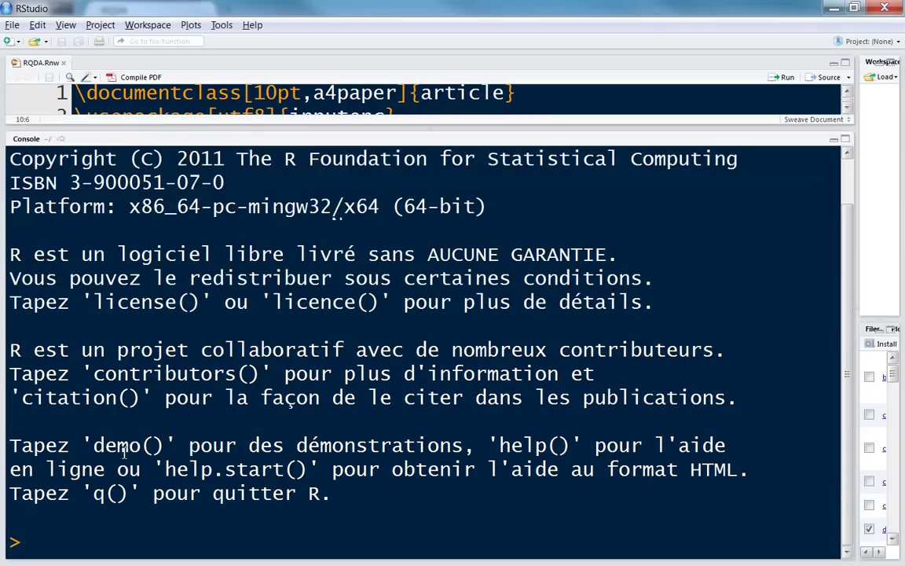
{"action": "left_click", "coordinate": [113, 522]}
{"action": "key", "text": "ctrl+l"}
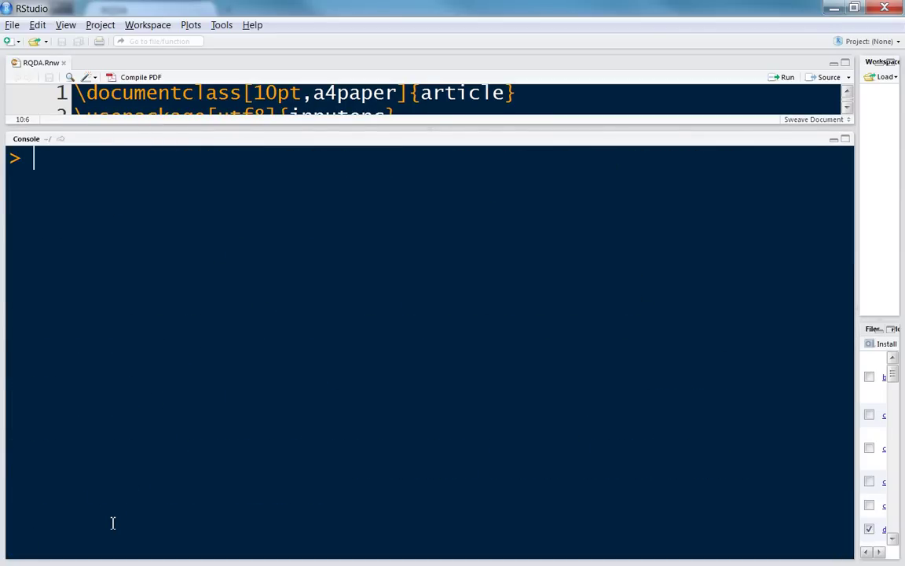
{"action": "type", "text": "library("}
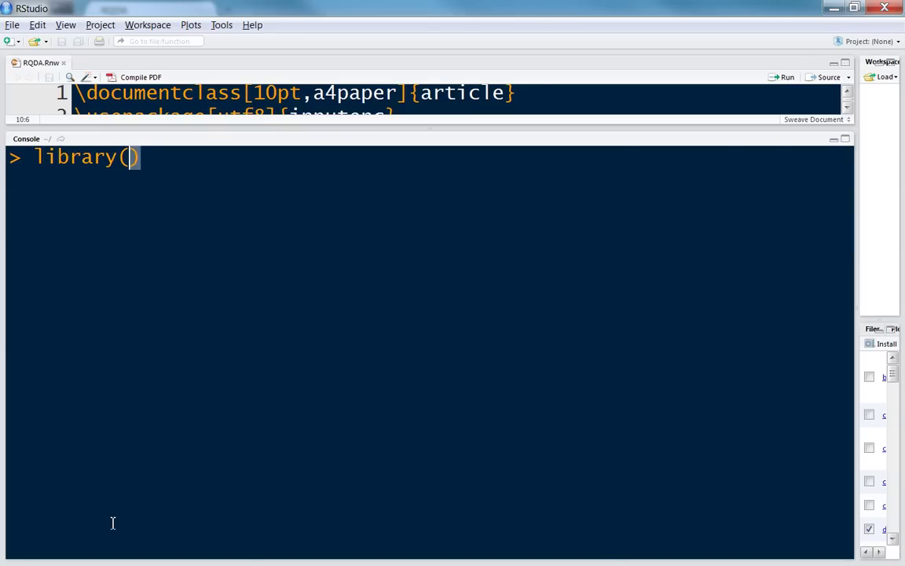
{"action": "type", "text": "RQDA"}
{"action": "key", "text": "Return"}
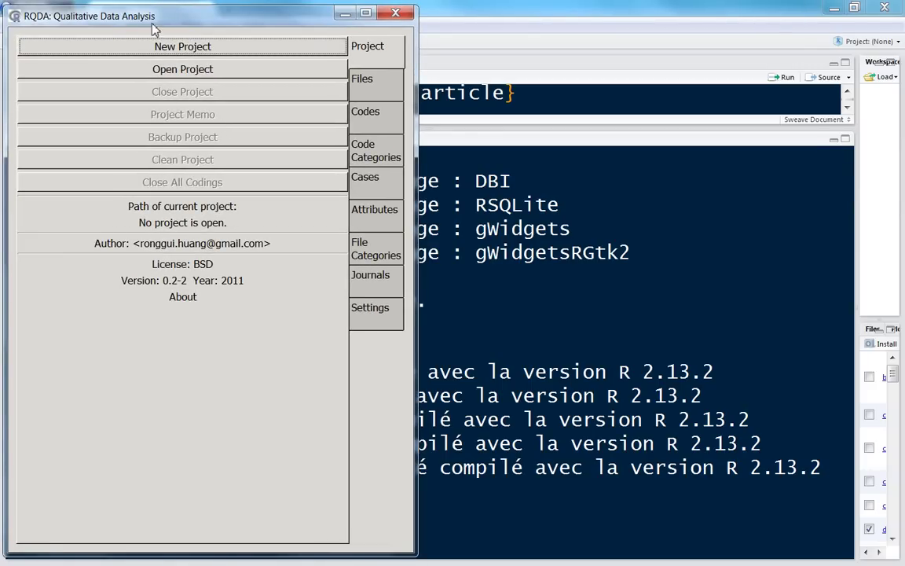
Look through RQDA's Files, Codes, Cases, Attributes, File Categories, Journals and Settings tabs.
{"action": "left_click", "coordinate": [363, 77]}
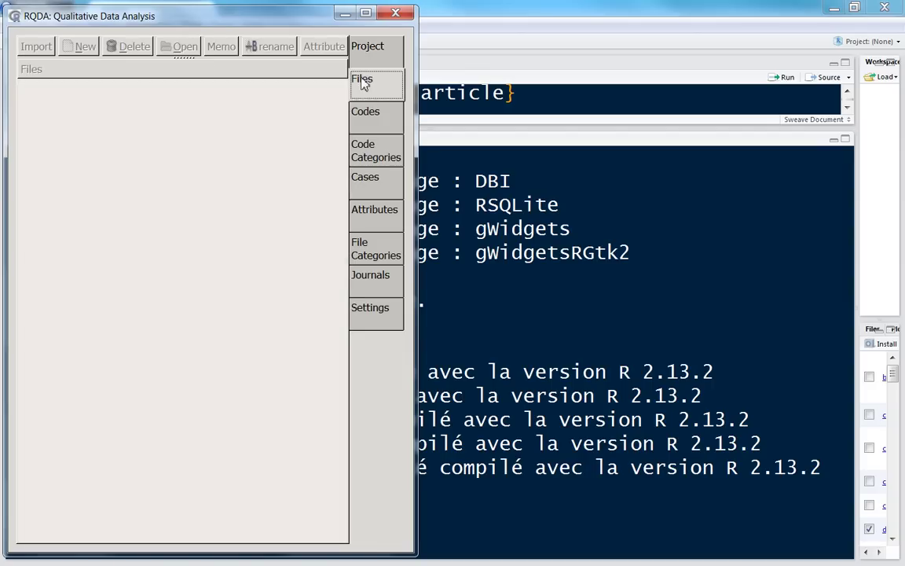
{"action": "left_click", "coordinate": [373, 49]}
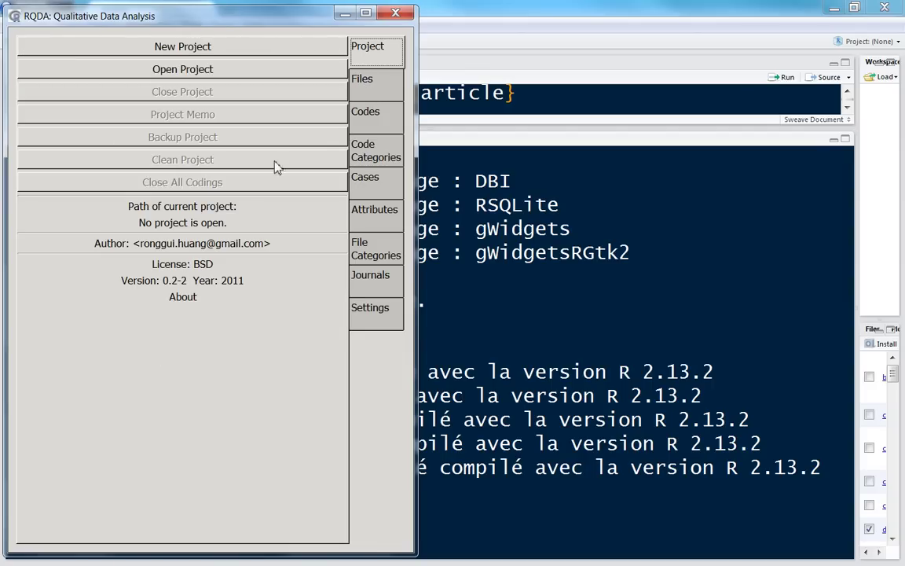
{"action": "left_click", "coordinate": [365, 114]}
{"action": "left_click", "coordinate": [368, 179]}
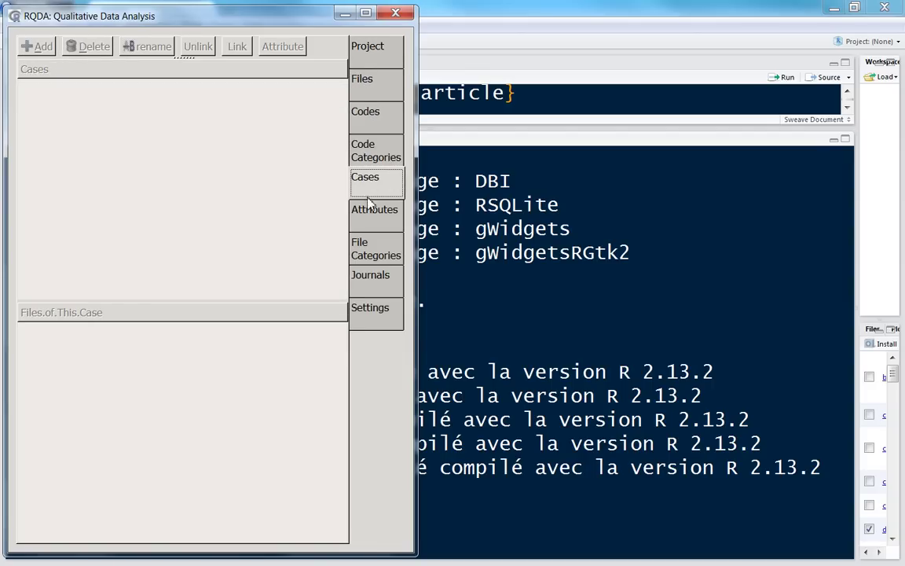
{"action": "left_click", "coordinate": [375, 210]}
{"action": "left_click", "coordinate": [377, 248]}
{"action": "left_click", "coordinate": [385, 278]}
{"action": "left_click", "coordinate": [389, 307]}
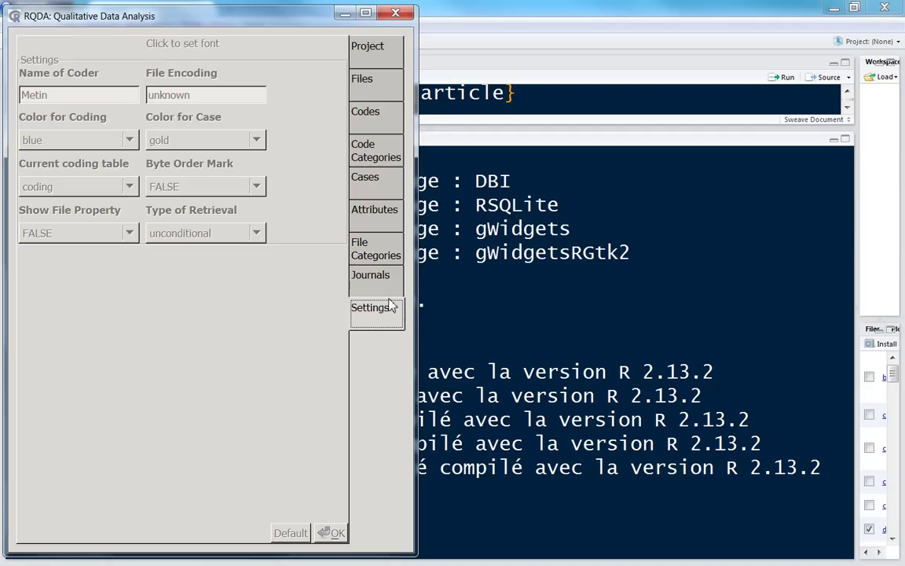
From the Project tab, start opening an existing project and move the file chooser fully on screen.
{"action": "left_click", "coordinate": [392, 45]}
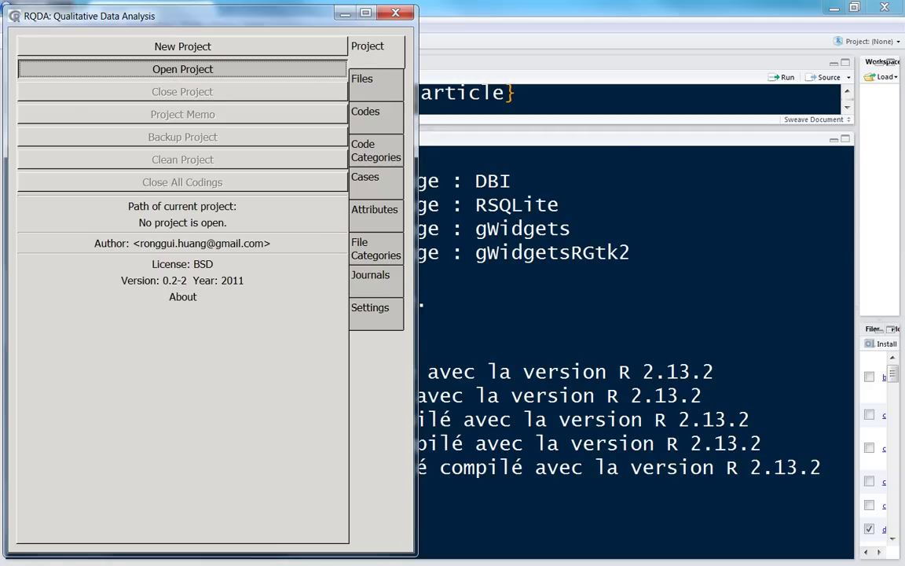
{"action": "left_click", "coordinate": [182, 70]}
{"action": "left_click_drag", "start_coordinate": [618, 45], "coordinate": [645, 59]}
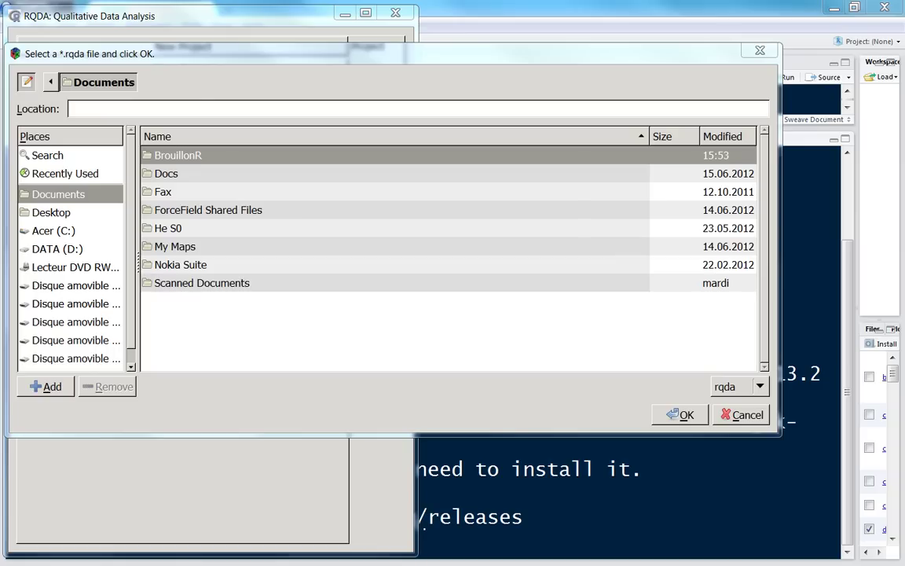
Paste the path of RQDA_CVwanted.rqda into the location field and confirm with OK.
{"action": "left_click", "coordinate": [118, 110]}
{"action": "type", "text": "C:\\Users\\Metin\\Documents\\Docs\\_TDB\\050_Stats_Quali\\020_Analyse_RQDA\\RQDA_CVwanted.rqda"}
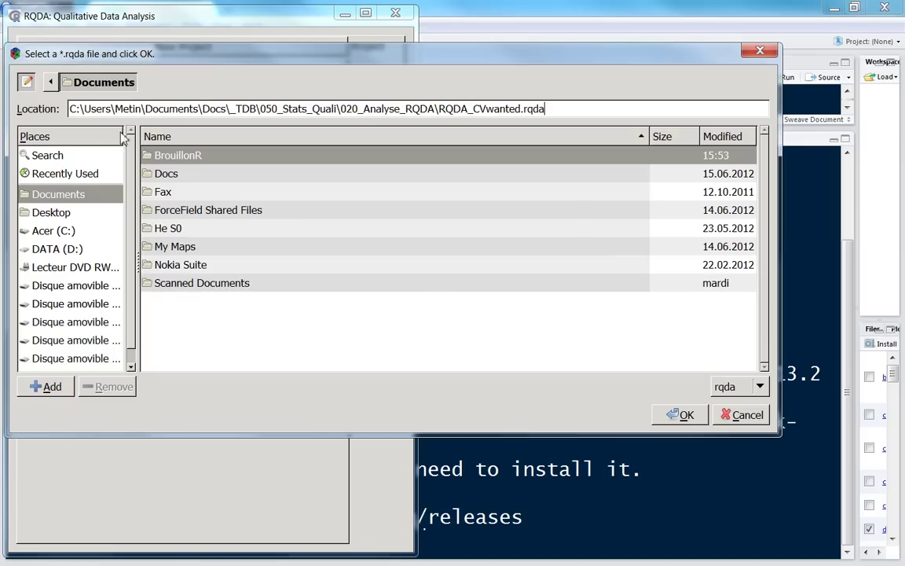
{"action": "left_click", "coordinate": [680, 415]}
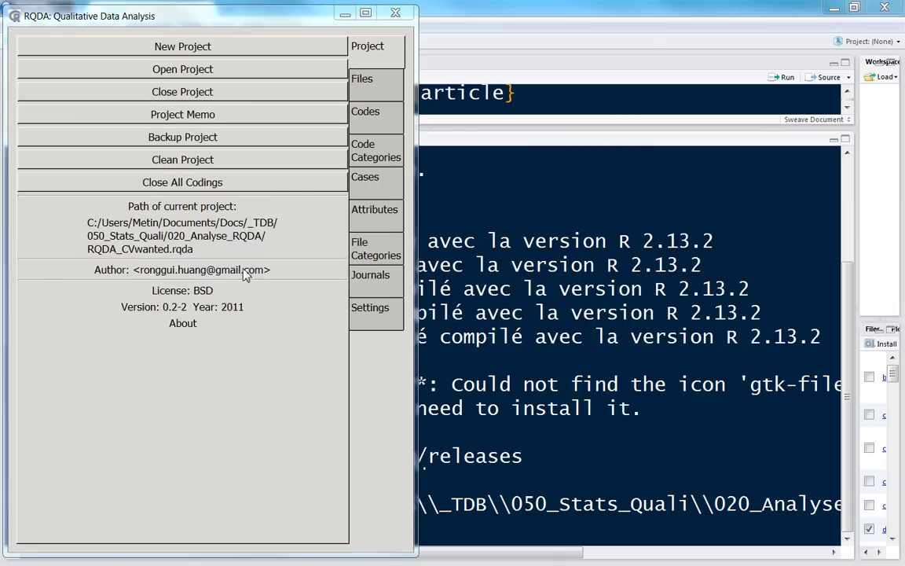
Open Int02_1_2_ITsecurity, inspect its LinkedIn, CartesVisites and SEO/Verbatim codings, then close it.
{"action": "left_click", "coordinate": [369, 81]}
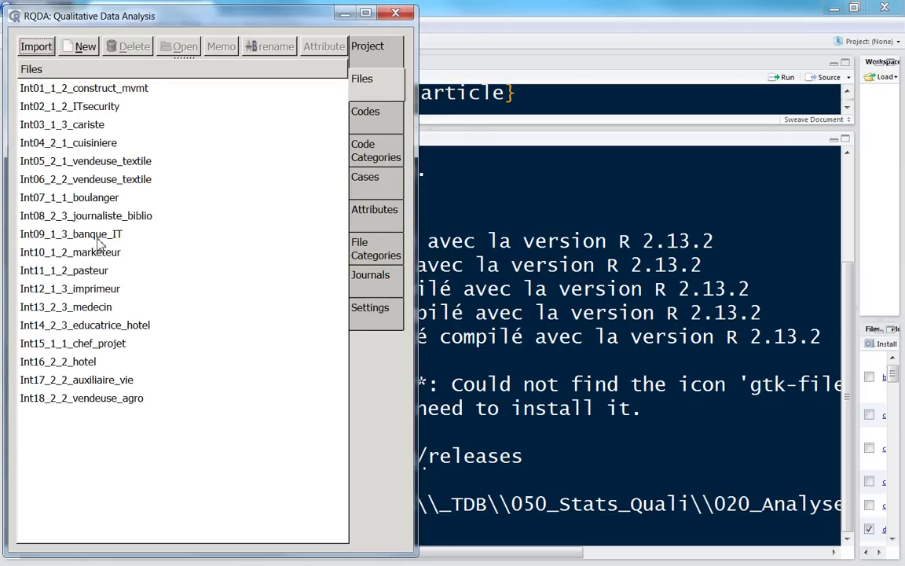
{"action": "double_click", "coordinate": [70, 107]}
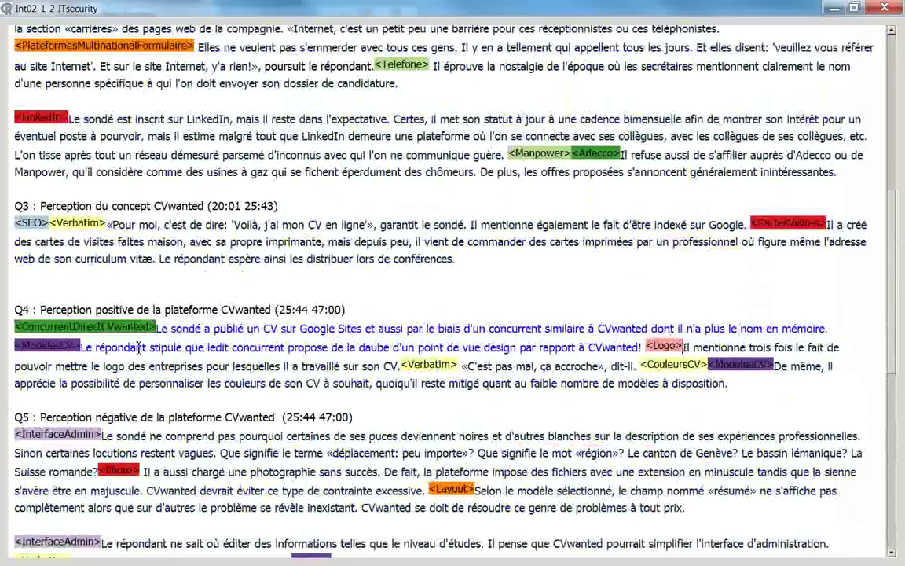
{"action": "scroll", "coordinate": [182, 308], "scroll_direction": "down", "scroll_amount": 2}
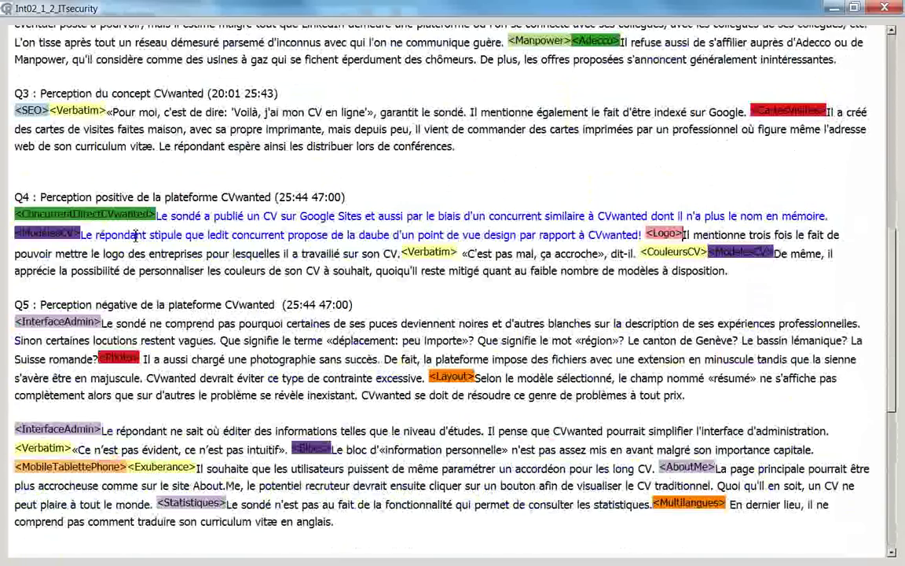
{"action": "scroll", "coordinate": [117, 198], "scroll_direction": "up", "scroll_amount": 6}
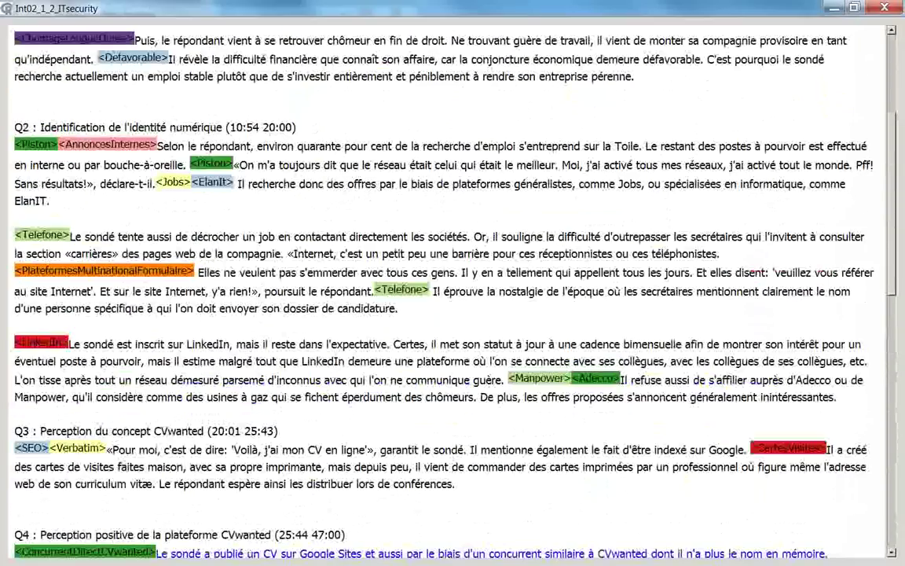
{"action": "left_click", "coordinate": [41, 344]}
{"action": "left_click_drag", "start_coordinate": [461, 398], "coordinate": [837, 397]}
{"action": "scroll", "coordinate": [769, 383], "scroll_direction": "down", "scroll_amount": 2}
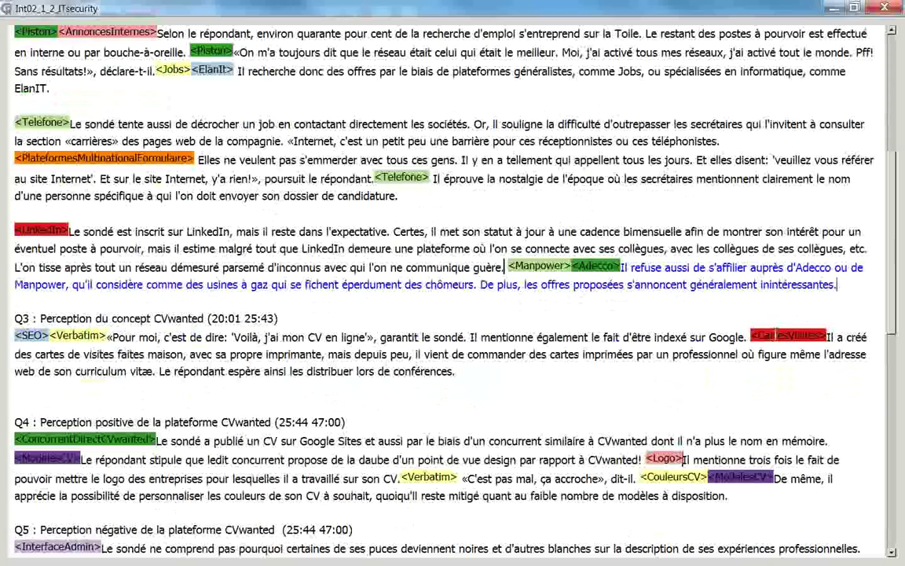
{"action": "left_click", "coordinate": [777, 335]}
{"action": "scroll", "coordinate": [392, 383], "scroll_direction": "down", "scroll_amount": 8}
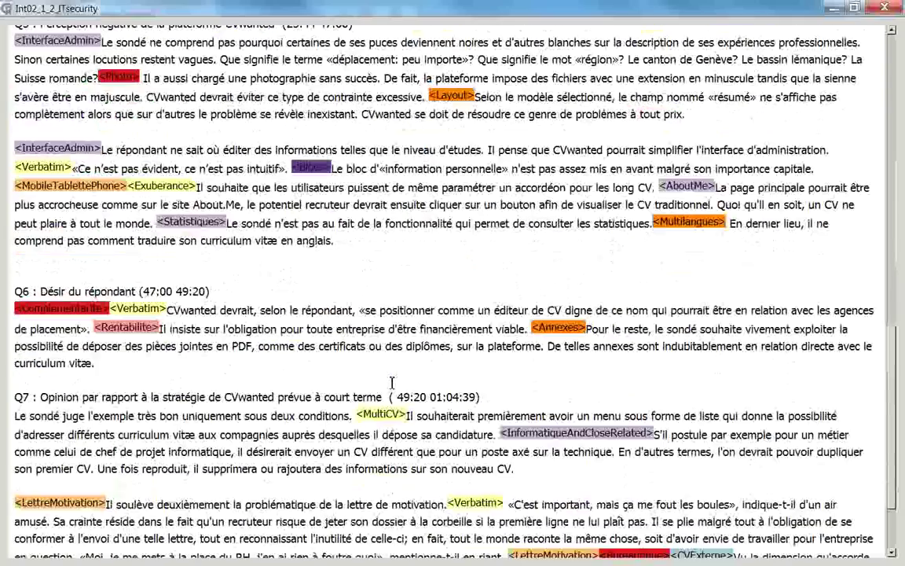
{"action": "scroll", "coordinate": [391, 383], "scroll_direction": "up", "scroll_amount": 3}
{"action": "left_click", "coordinate": [40, 52]}
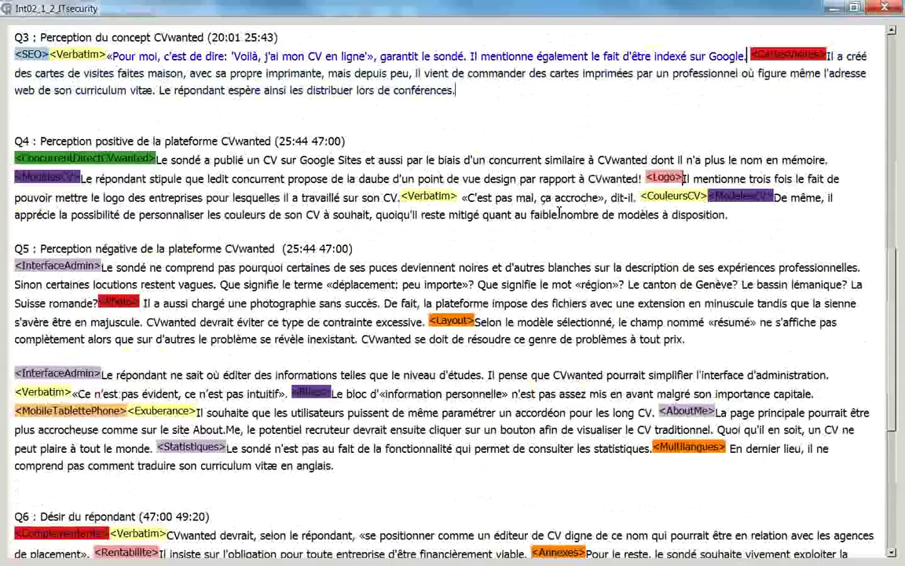
{"action": "left_click", "coordinate": [884, 8]}
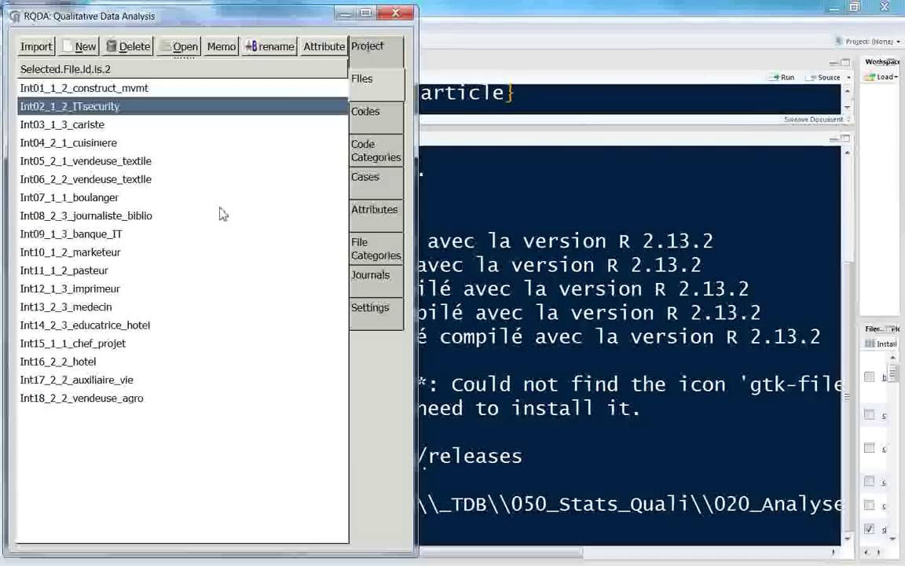
Open the Int10_1_2_marketeur interview to view its codings, then close it.
{"action": "left_click", "coordinate": [118, 253]}
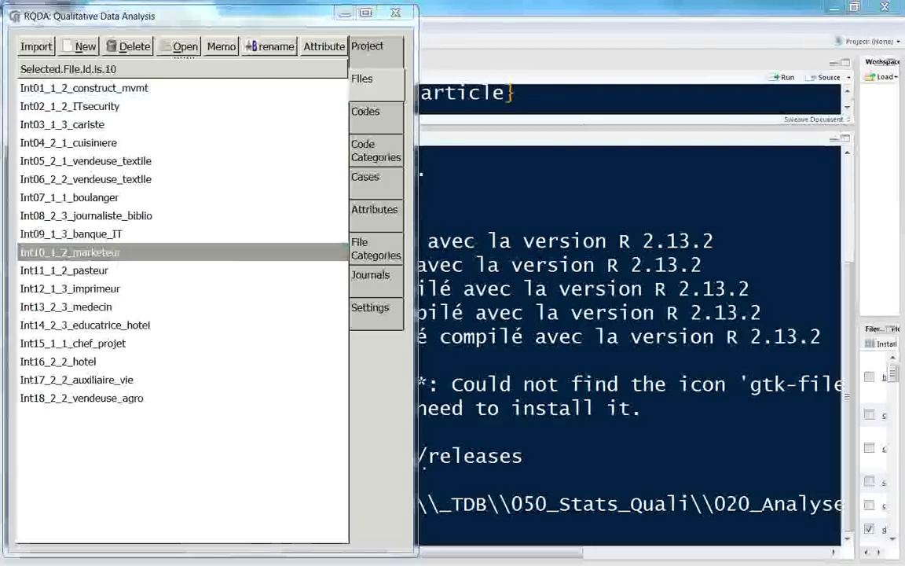
{"action": "left_click", "coordinate": [184, 49]}
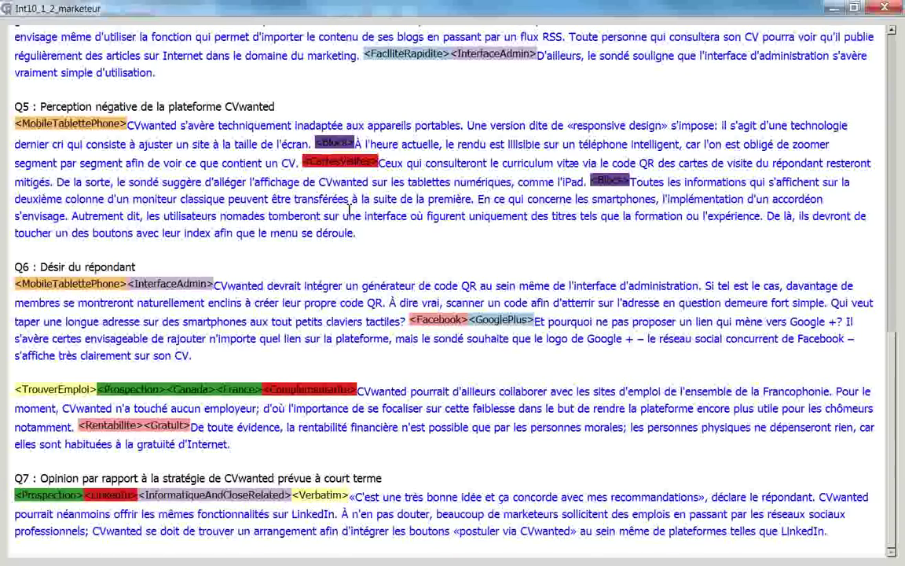
{"action": "scroll", "coordinate": [350, 210], "scroll_direction": "up", "scroll_amount": 15}
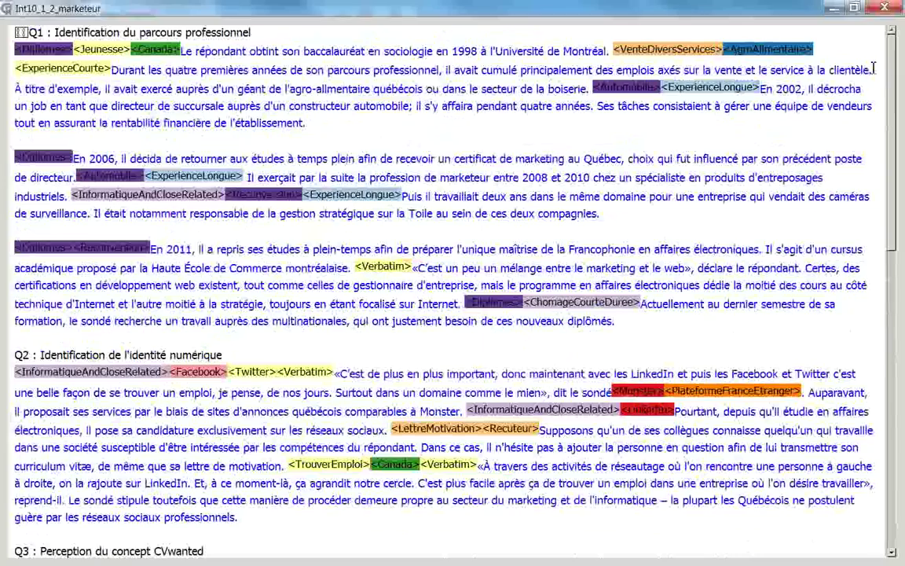
{"action": "left_click", "coordinate": [885, 7]}
Browse the project's codes list from AboutMe down to WebDev.
{"action": "left_click", "coordinate": [365, 111]}
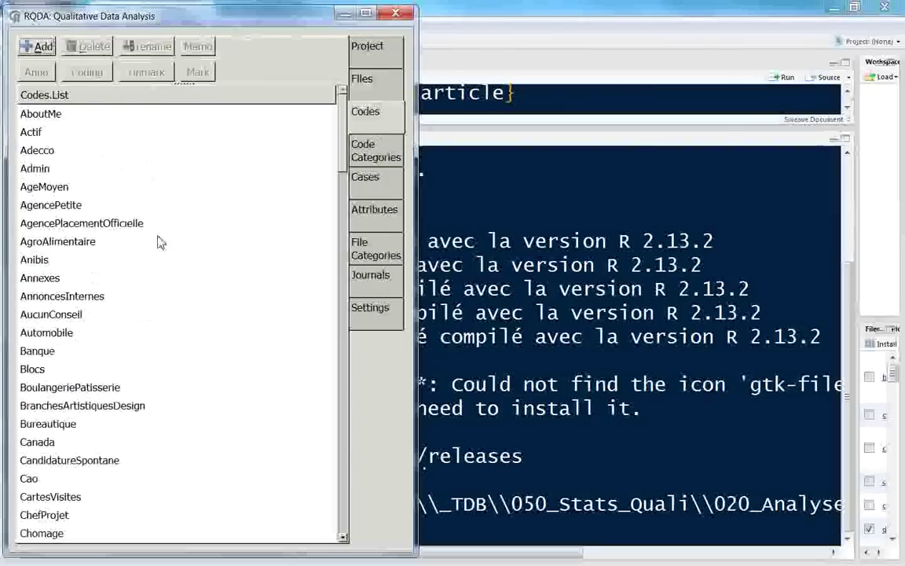
{"action": "left_click", "coordinate": [99, 118]}
{"action": "scroll", "coordinate": [157, 293], "scroll_direction": "down", "scroll_amount": 5}
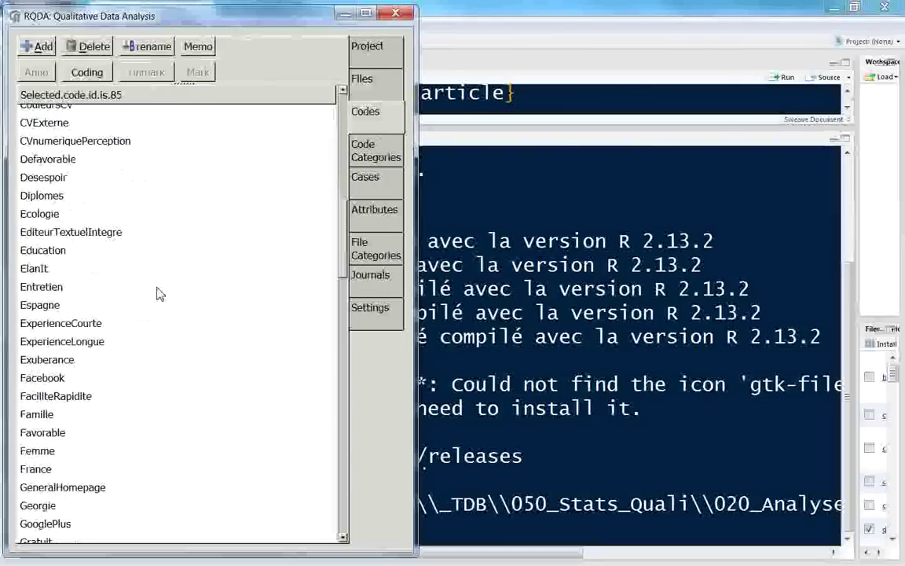
{"action": "scroll", "coordinate": [157, 293], "scroll_direction": "down", "scroll_amount": 20}
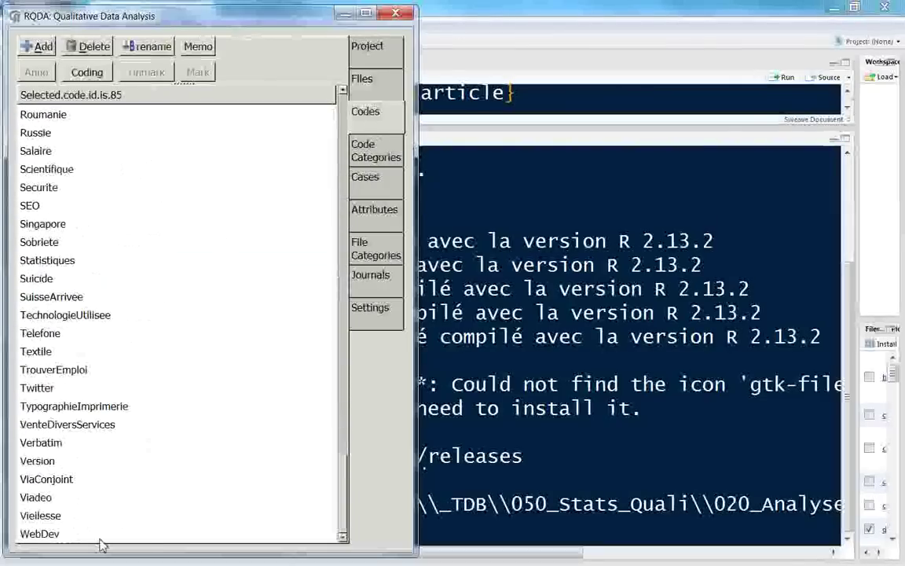
{"action": "left_click", "coordinate": [99, 536]}
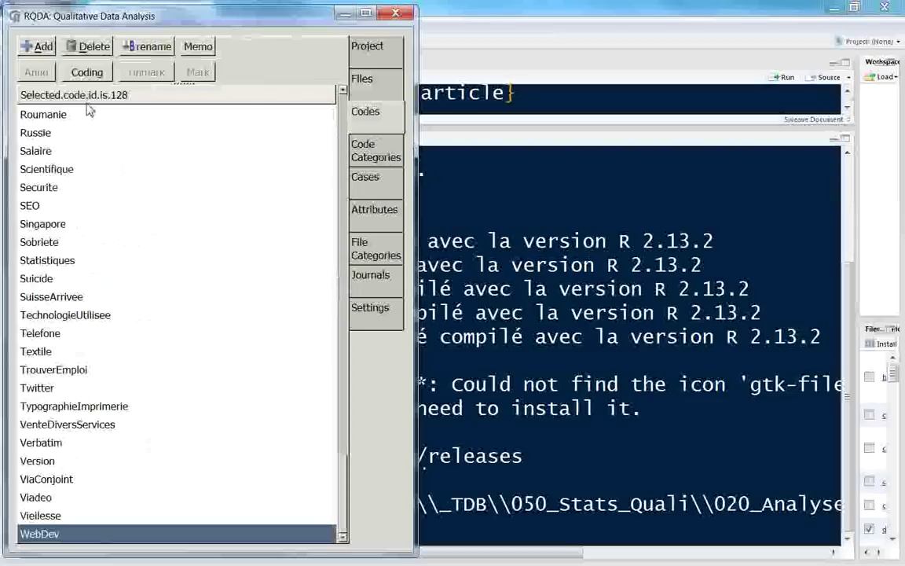
{"action": "scroll", "coordinate": [241, 363], "scroll_direction": "up", "scroll_amount": 20}
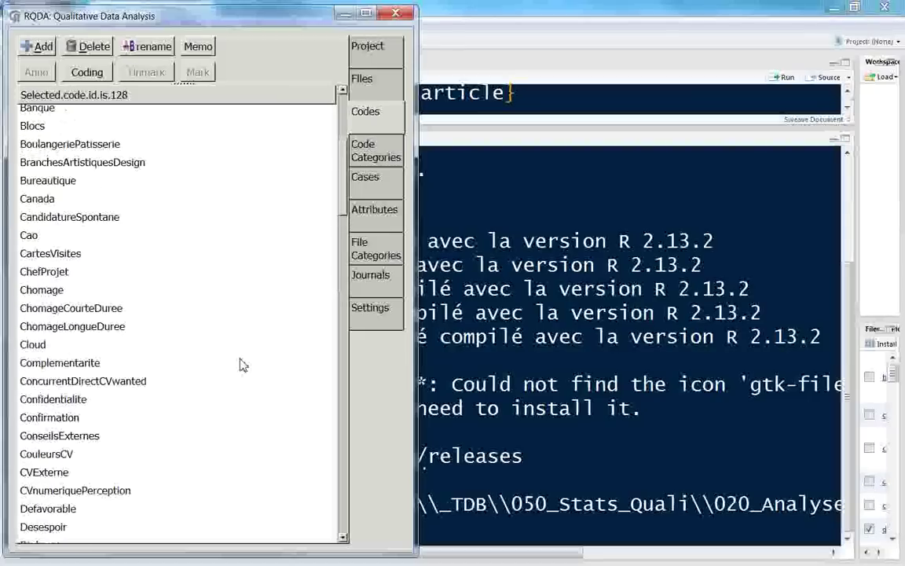
{"action": "scroll", "coordinate": [241, 364], "scroll_direction": "up", "scroll_amount": 4}
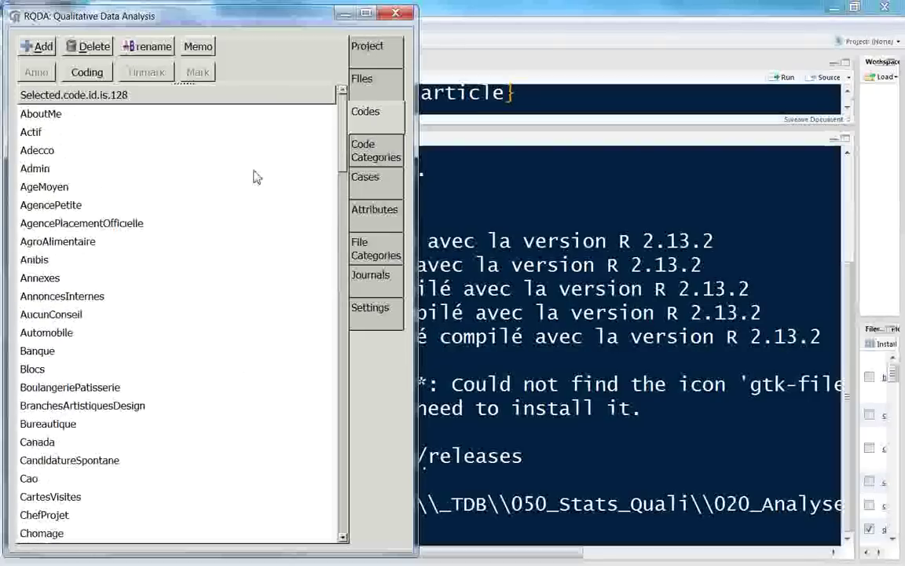
In Code Categories, open 15-ReseauSocial, look over its codes and select Twitter.
{"action": "left_click", "coordinate": [385, 150]}
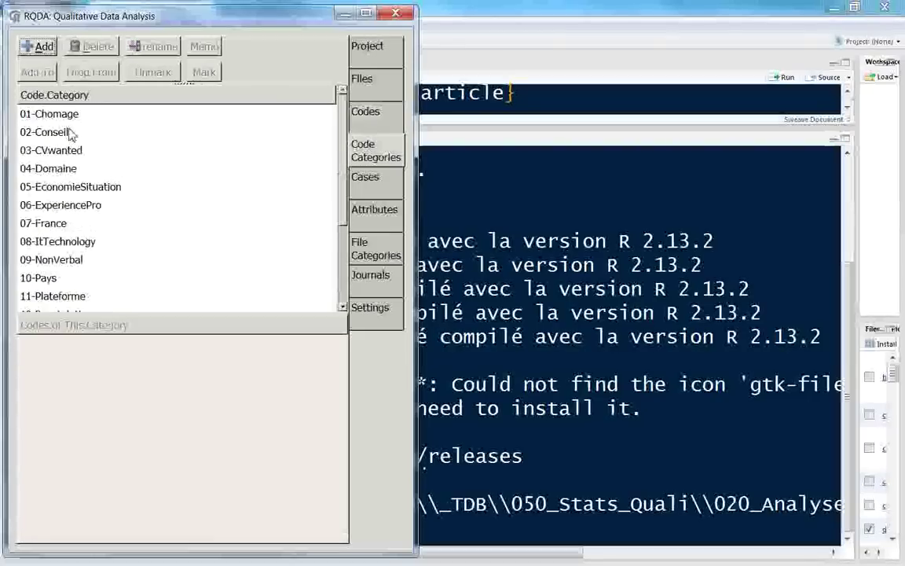
{"action": "scroll", "coordinate": [78, 287], "scroll_direction": "down", "scroll_amount": 3}
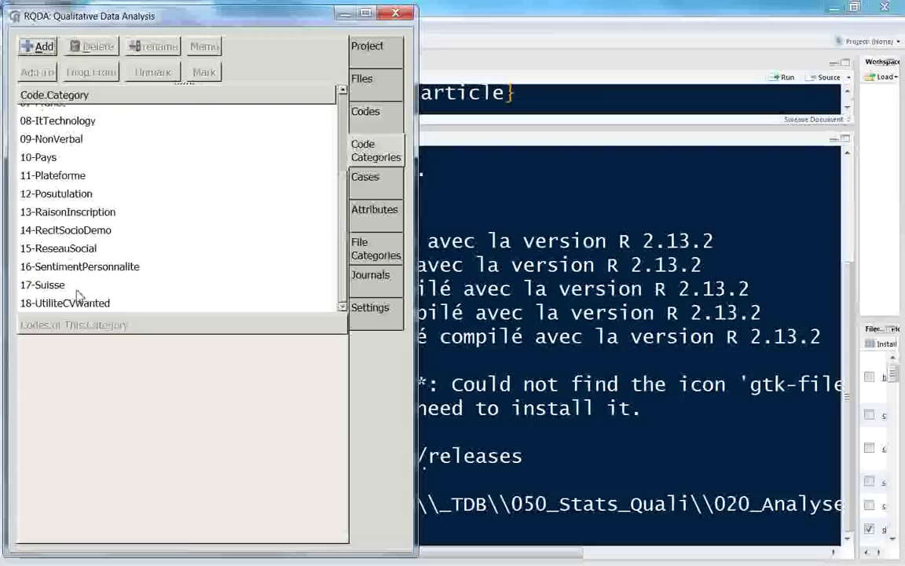
{"action": "left_click", "coordinate": [82, 250]}
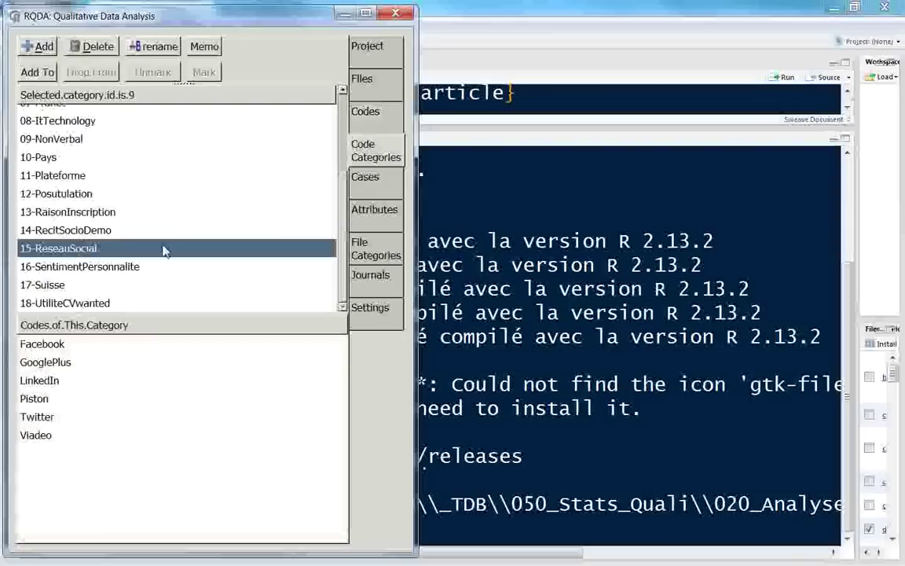
{"action": "left_click", "coordinate": [57, 346]}
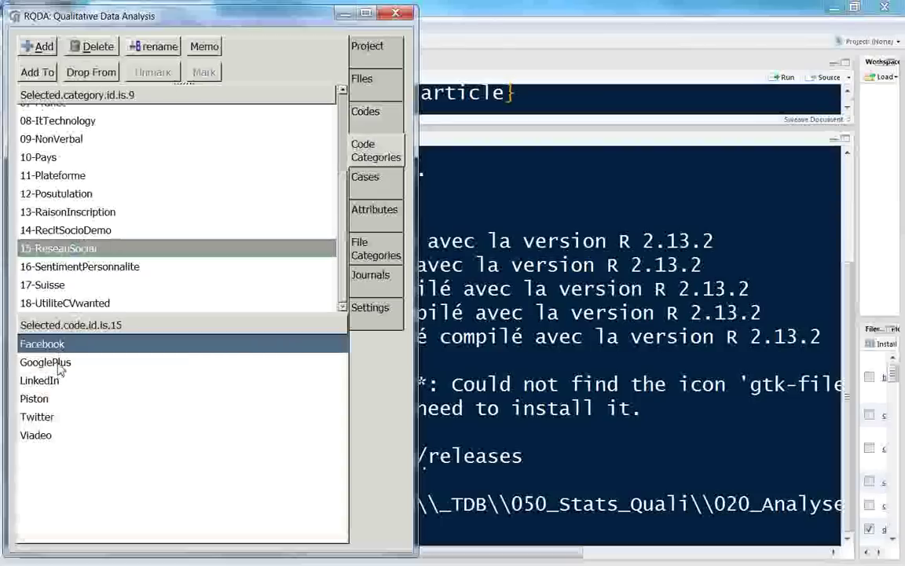
{"action": "left_click", "coordinate": [49, 363]}
{"action": "left_click", "coordinate": [43, 381]}
{"action": "left_click", "coordinate": [46, 416]}
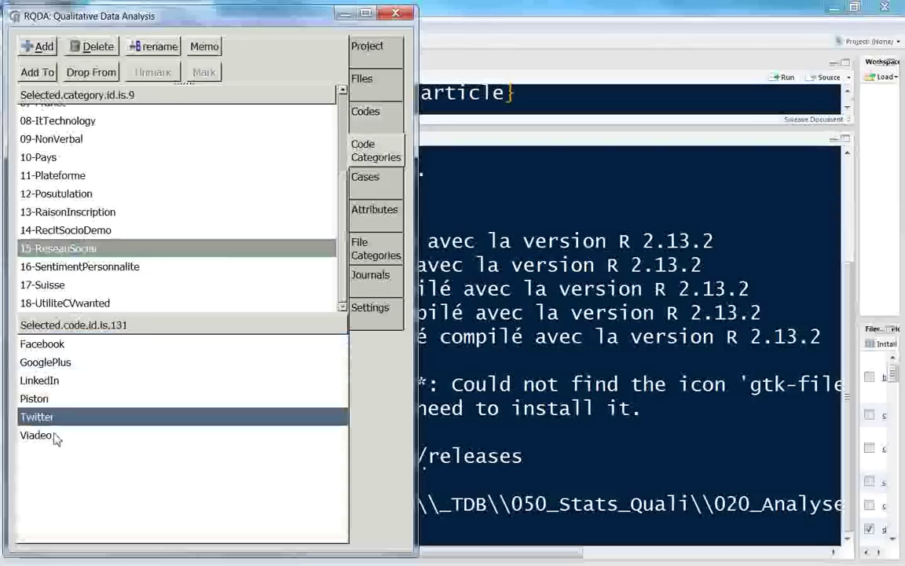
{"action": "left_click", "coordinate": [53, 436]}
{"action": "left_click", "coordinate": [52, 416]}
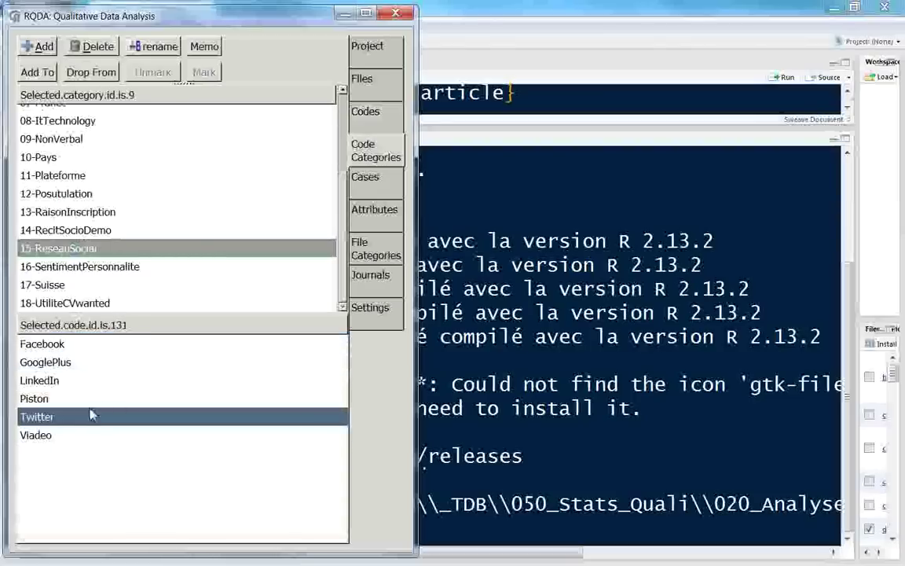
{"action": "double_click", "coordinate": [156, 419]}
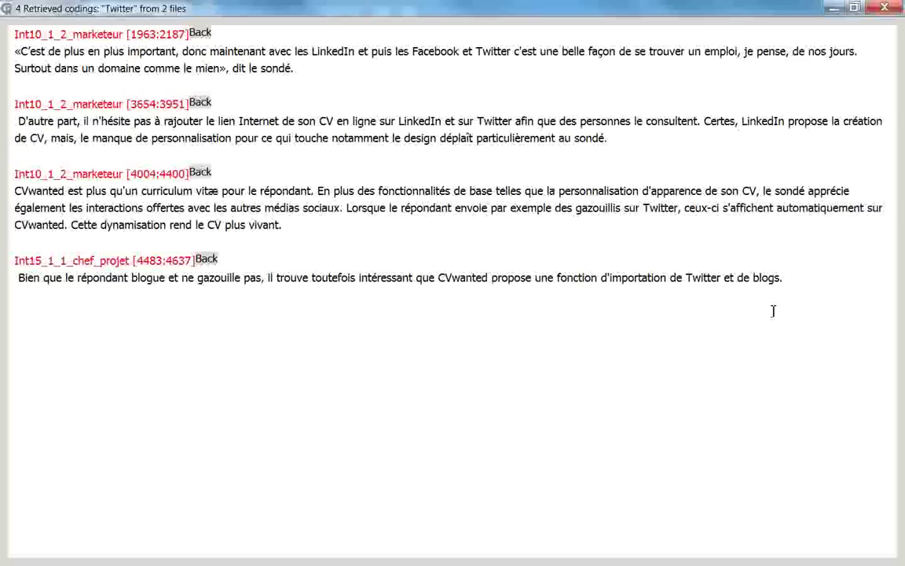
{"action": "left_click_drag", "start_coordinate": [755, 244], "coordinate": [378, 279]}
{"action": "left_click", "coordinate": [378, 279]}
{"action": "left_click_drag", "start_coordinate": [35, 33], "coordinate": [806, 327]}
{"action": "left_click", "coordinate": [29, 135]}
{"action": "left_click_drag", "start_coordinate": [17, 34], "coordinate": [82, 69]}
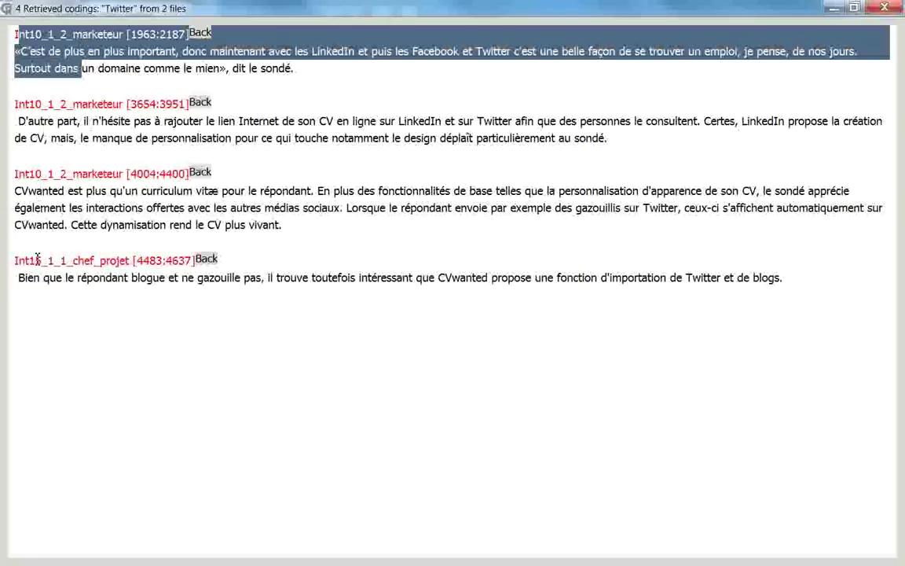
{"action": "left_click_drag", "start_coordinate": [35, 260], "coordinate": [93, 279]}
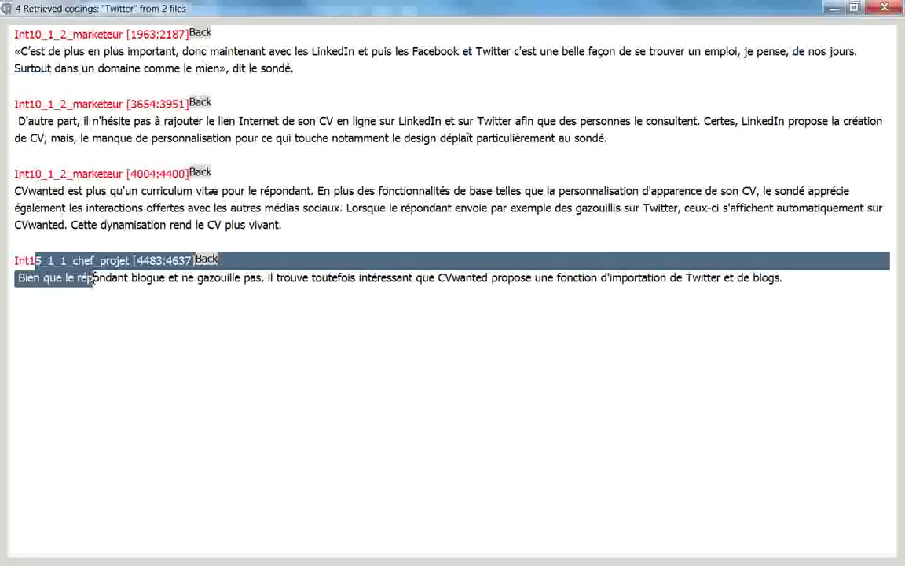
{"action": "left_click", "coordinate": [657, 255]}
{"action": "double_click", "coordinate": [702, 277]}
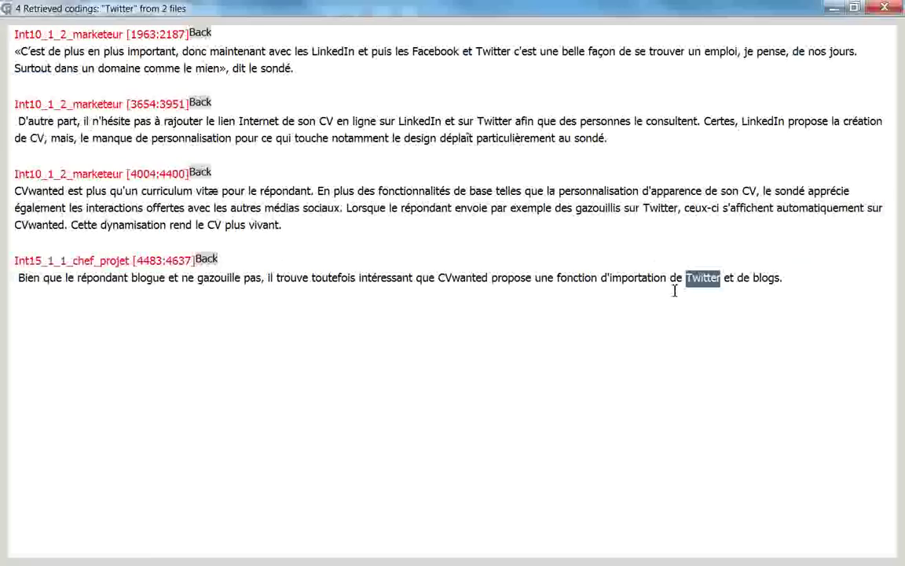
{"action": "double_click", "coordinate": [661, 208]}
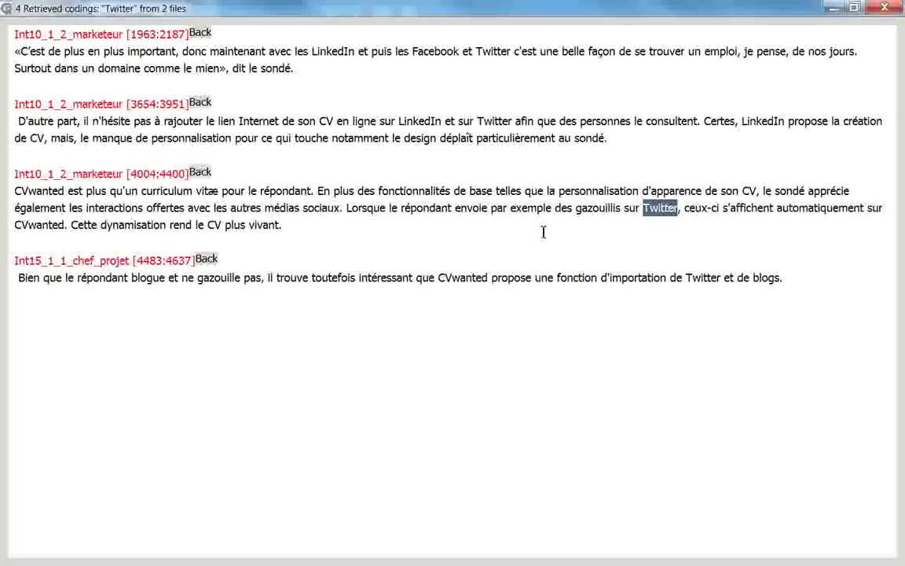
{"action": "left_click", "coordinate": [883, 8]}
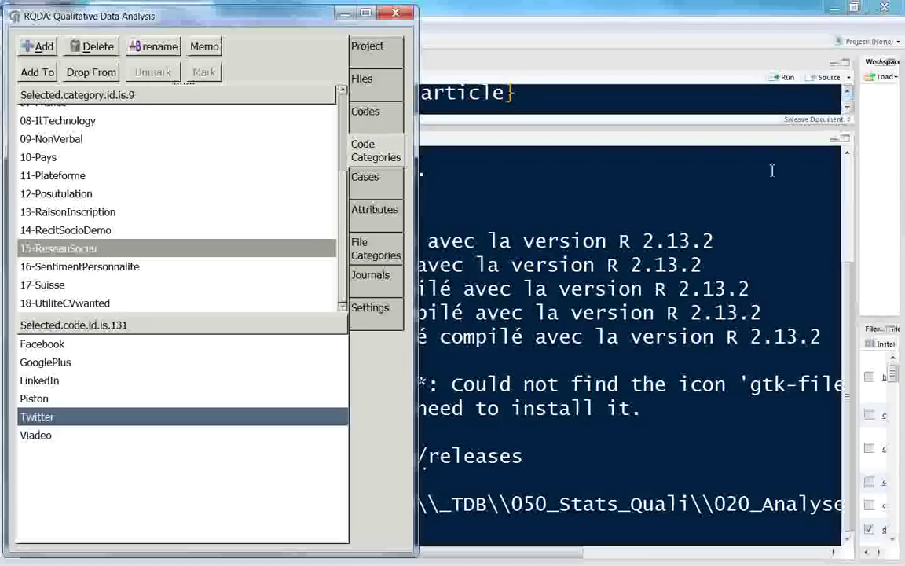
Select the Facebook code and retrieve all its codings into a results window.
{"action": "left_click", "coordinate": [90, 350]}
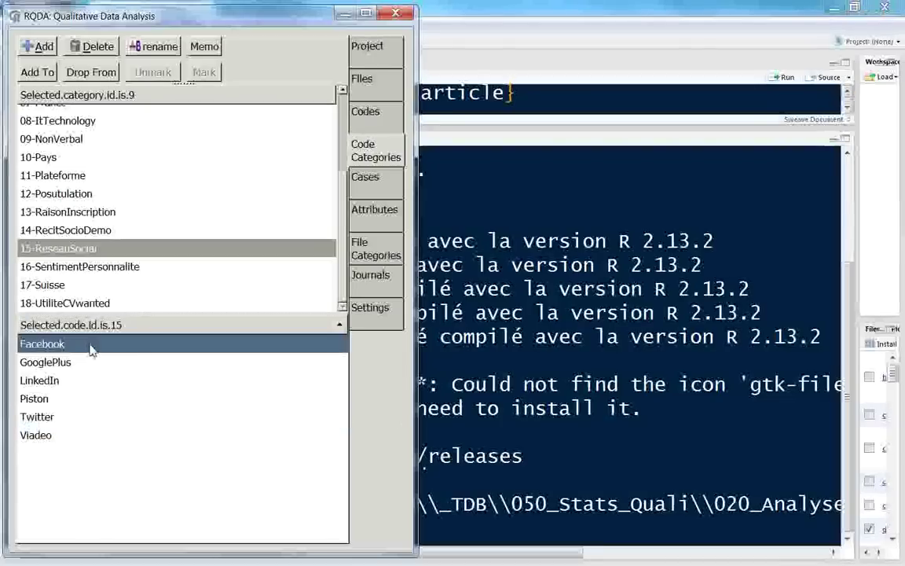
{"action": "double_click", "coordinate": [149, 350]}
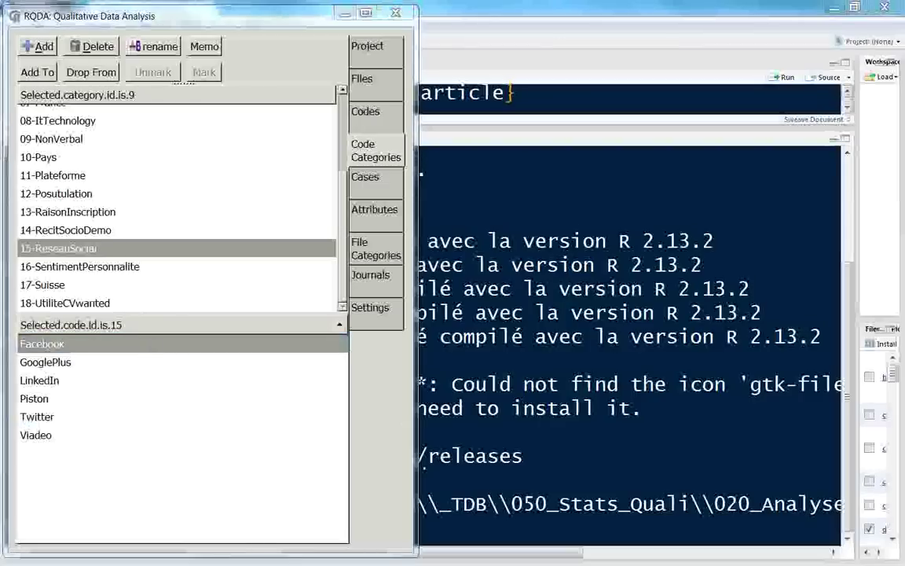
{"action": "scroll", "coordinate": [268, 189], "scroll_direction": "down", "scroll_amount": 3}
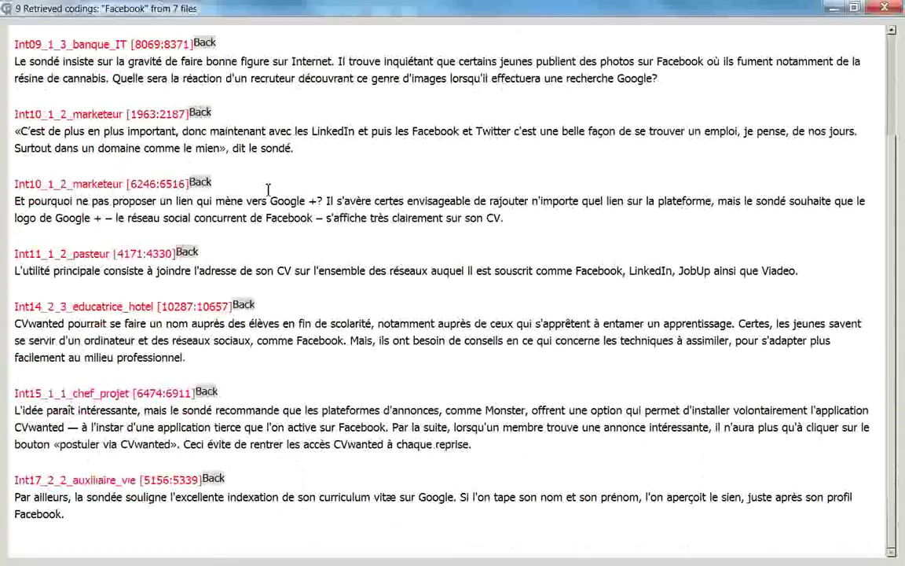
{"action": "scroll", "coordinate": [268, 190], "scroll_direction": "up", "scroll_amount": 3}
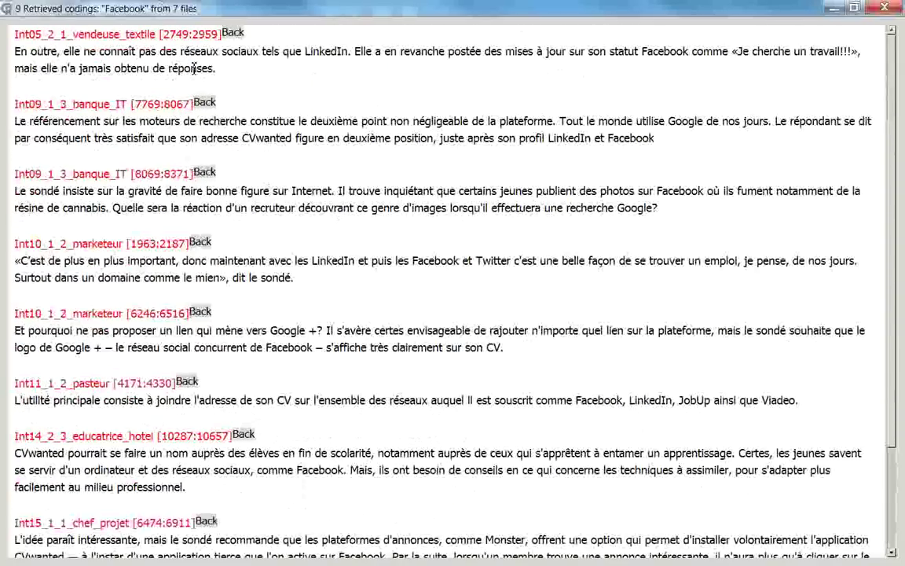
Highlight passages in the Facebook results, including Int05 text and network names in Int11.
{"action": "left_click_drag", "start_coordinate": [29, 34], "coordinate": [92, 138]}
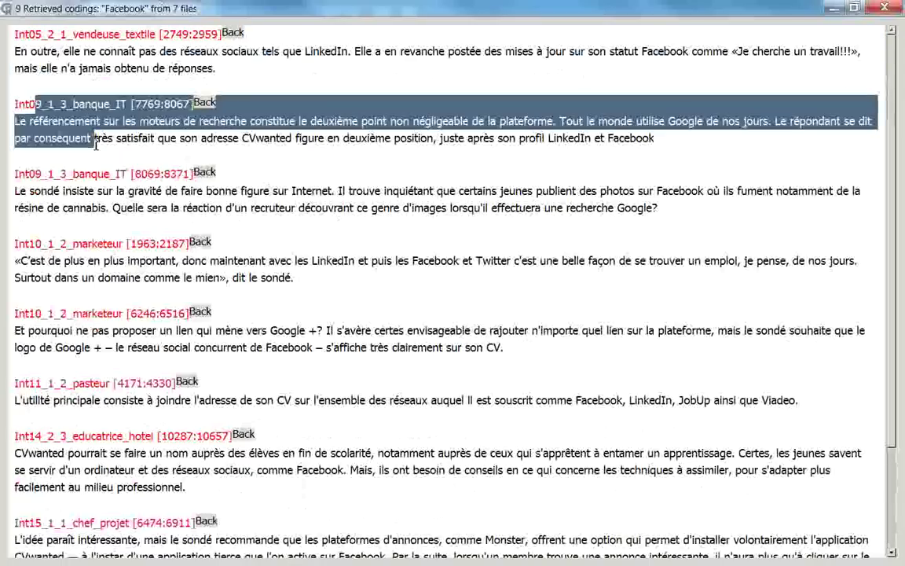
{"action": "mouse_move", "coordinate": [54, 244]}
{"action": "left_mouse_down"}
{"action": "mouse_move", "coordinate": [65, 289]}
{"action": "mouse_move", "coordinate": [49, 253]}
{"action": "mouse_move", "coordinate": [68, 245]}
{"action": "left_mouse_up"}
{"action": "scroll", "coordinate": [65, 290], "scroll_direction": "down", "scroll_amount": 3}
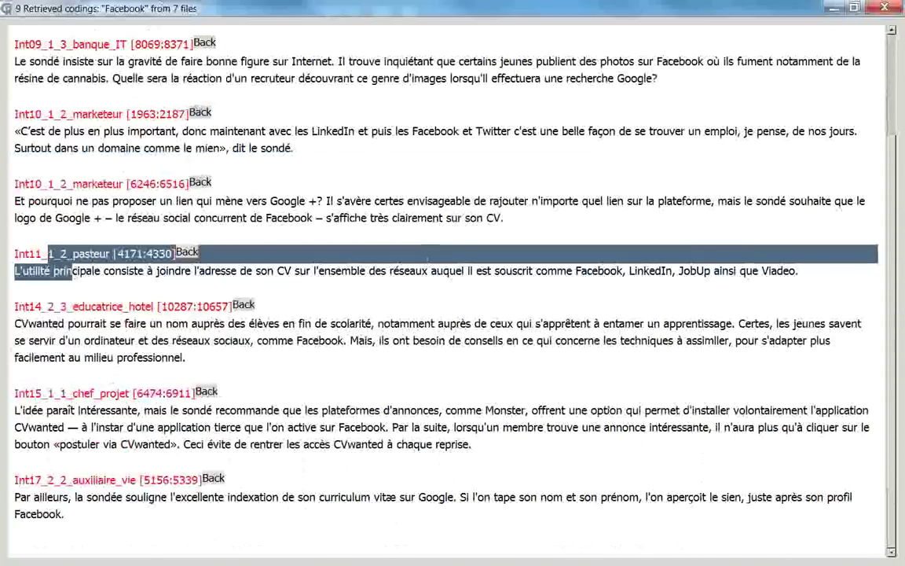
{"action": "scroll", "coordinate": [443, 367], "scroll_direction": "up", "scroll_amount": 5}
{"action": "scroll", "coordinate": [442, 367], "scroll_direction": "down", "scroll_amount": 5}
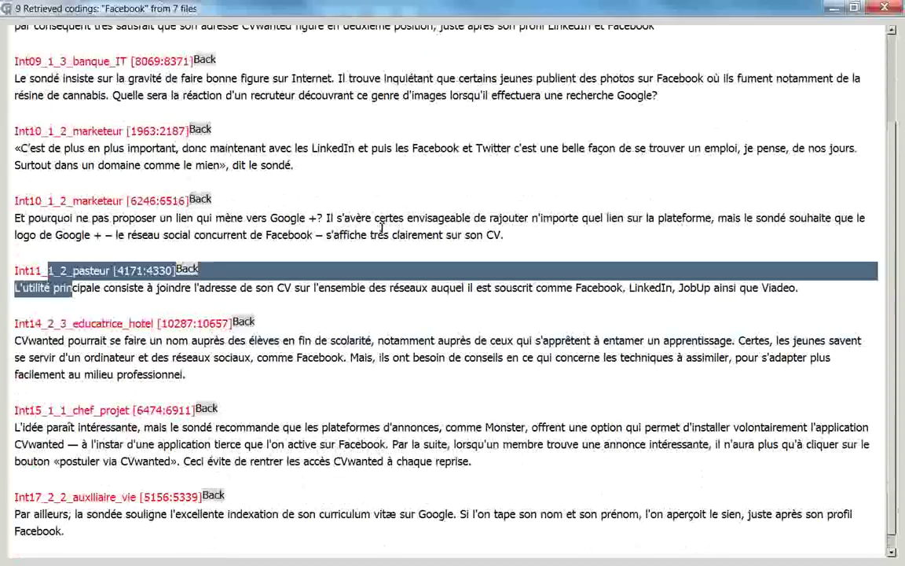
{"action": "left_click", "coordinate": [382, 227]}
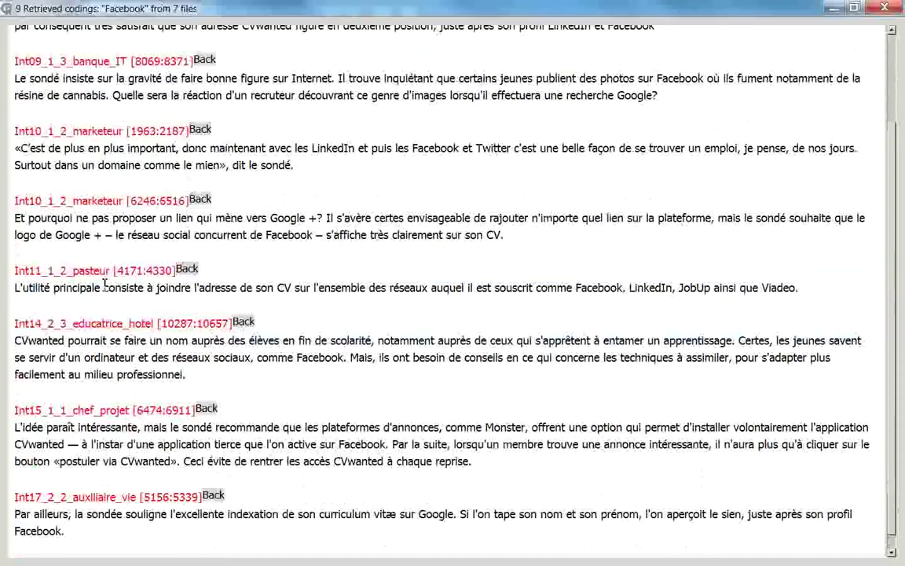
{"action": "left_click_drag", "start_coordinate": [105, 287], "coordinate": [537, 288]}
{"action": "left_click", "coordinate": [588, 288]}
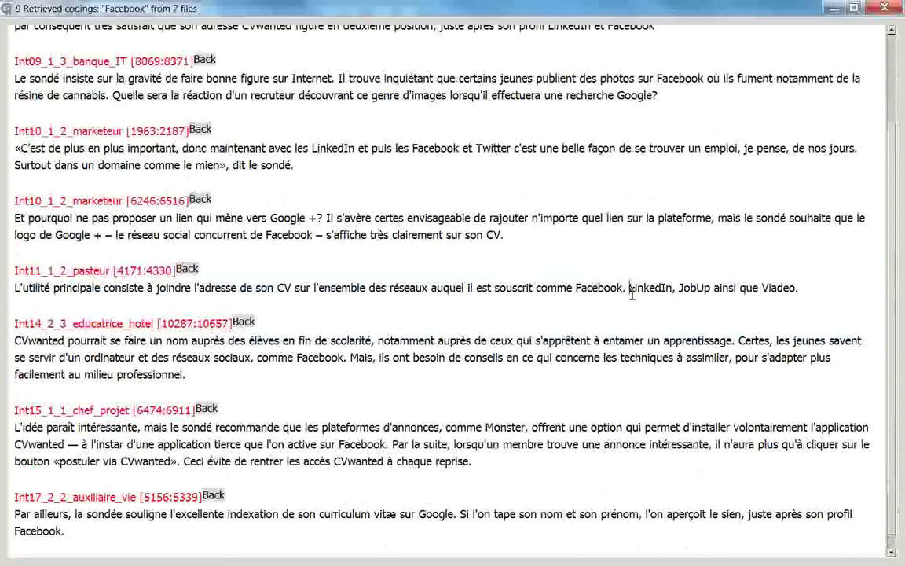
{"action": "double_click", "coordinate": [588, 288]}
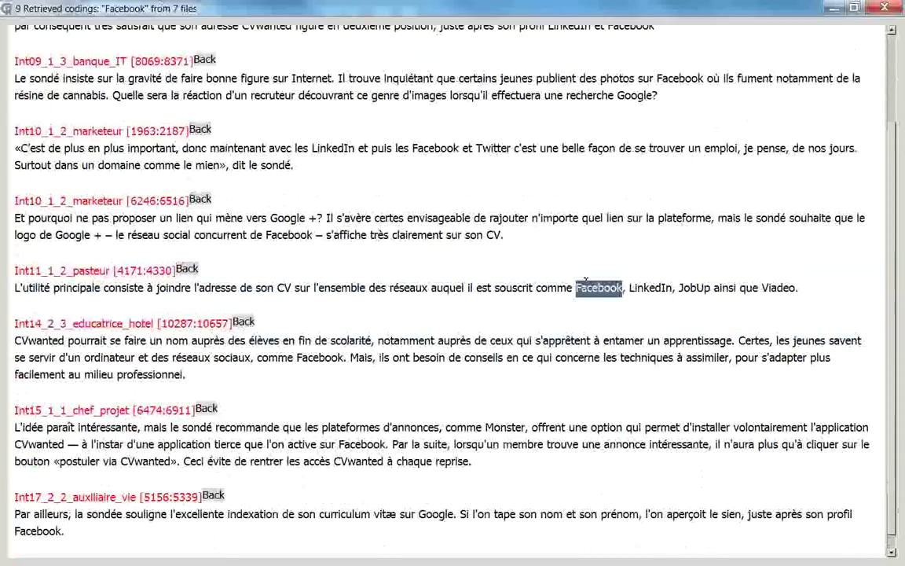
{"action": "left_click_drag", "start_coordinate": [629, 288], "coordinate": [797, 289]}
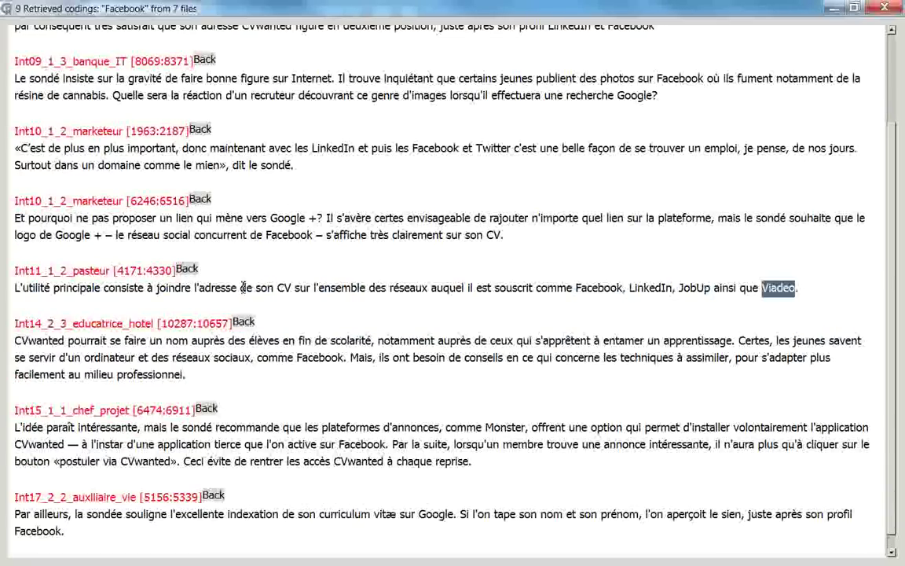
{"action": "left_click", "coordinate": [187, 269]}
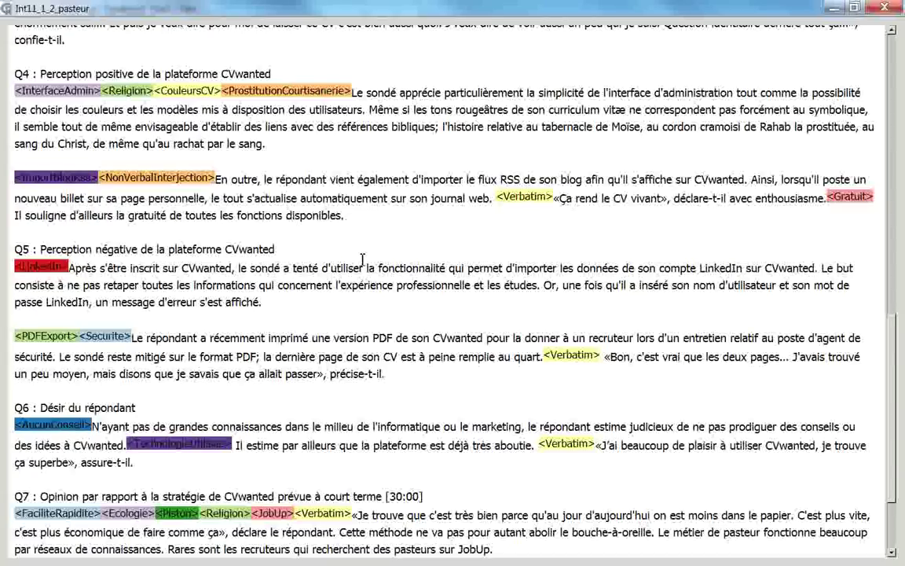
{"action": "scroll", "coordinate": [515, 183], "scroll_direction": "up", "scroll_amount": 5}
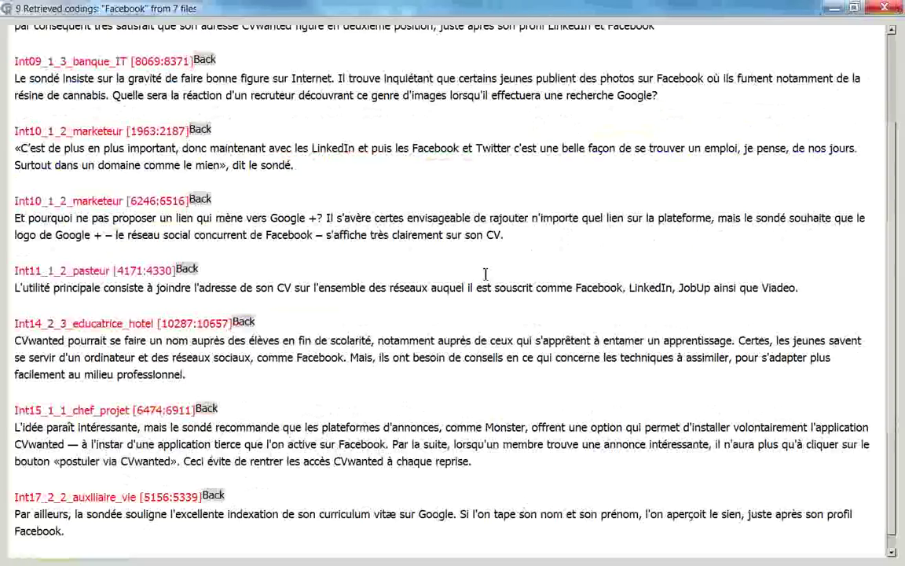
Close the Facebook codings window and browse the SentimentPersonnalite and Suisse code categories.
{"action": "left_click", "coordinate": [884, 8]}
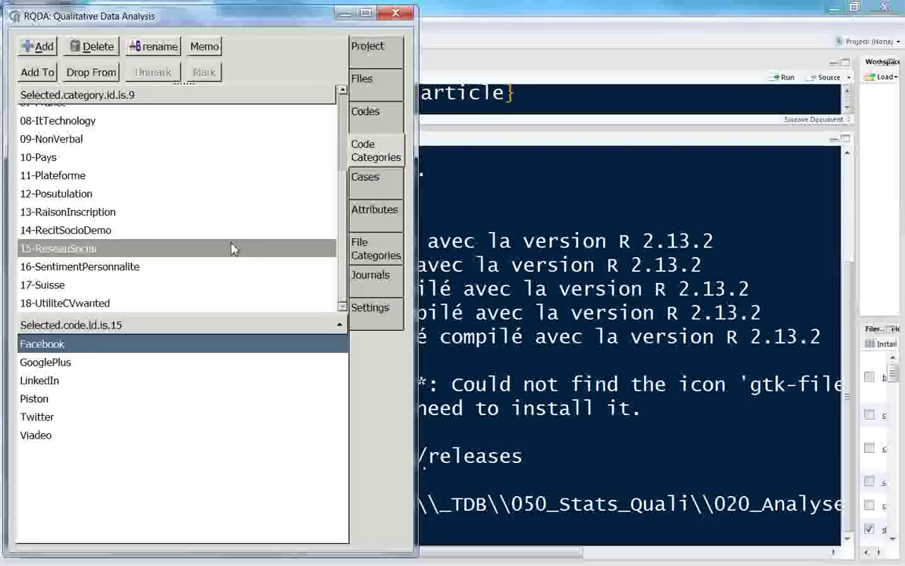
{"action": "left_click", "coordinate": [175, 272]}
{"action": "left_click", "coordinate": [173, 284]}
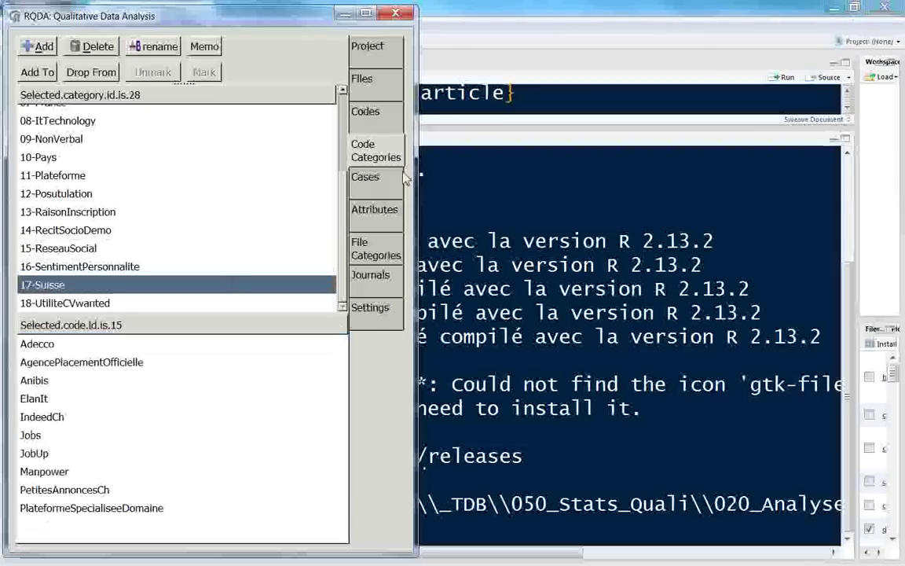
Step through the Cases, Attributes, File Categories, Journals and Settings tabs.
{"action": "left_click", "coordinate": [376, 191]}
{"action": "left_click", "coordinate": [381, 210]}
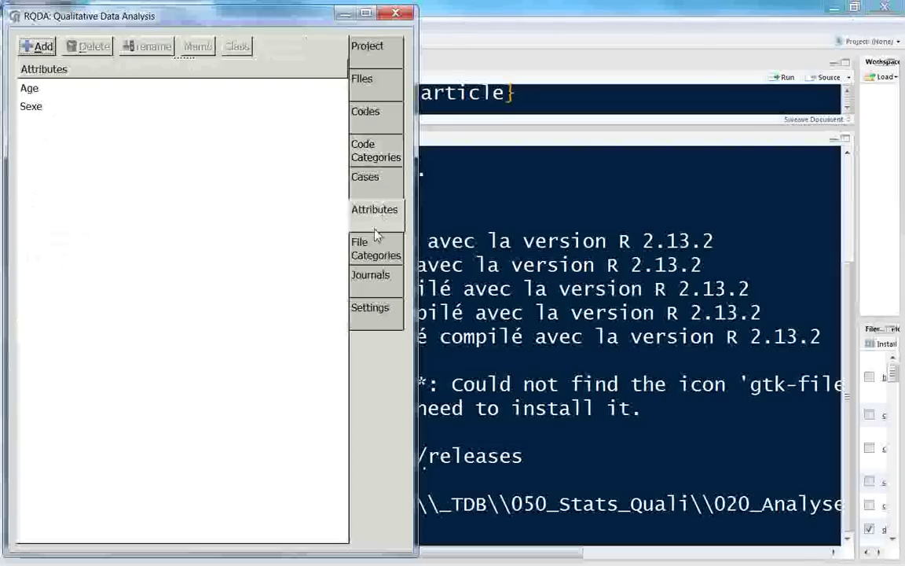
{"action": "left_click", "coordinate": [377, 250]}
{"action": "left_click", "coordinate": [373, 274]}
{"action": "left_click", "coordinate": [374, 306]}
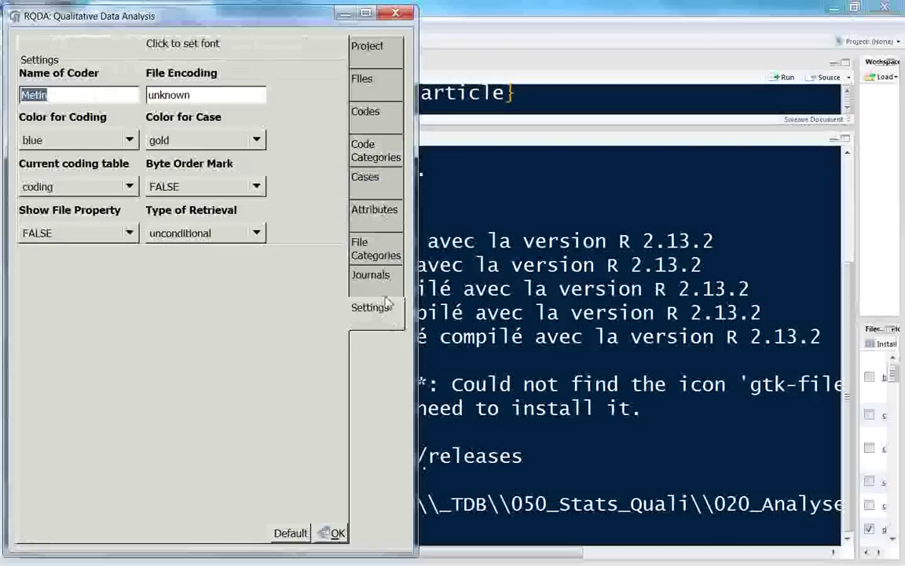
Go back through Journals, File Categories, Attributes, Cases, Code Categories and Files to the Project page.
{"action": "left_click", "coordinate": [376, 276]}
{"action": "left_click", "coordinate": [393, 248]}
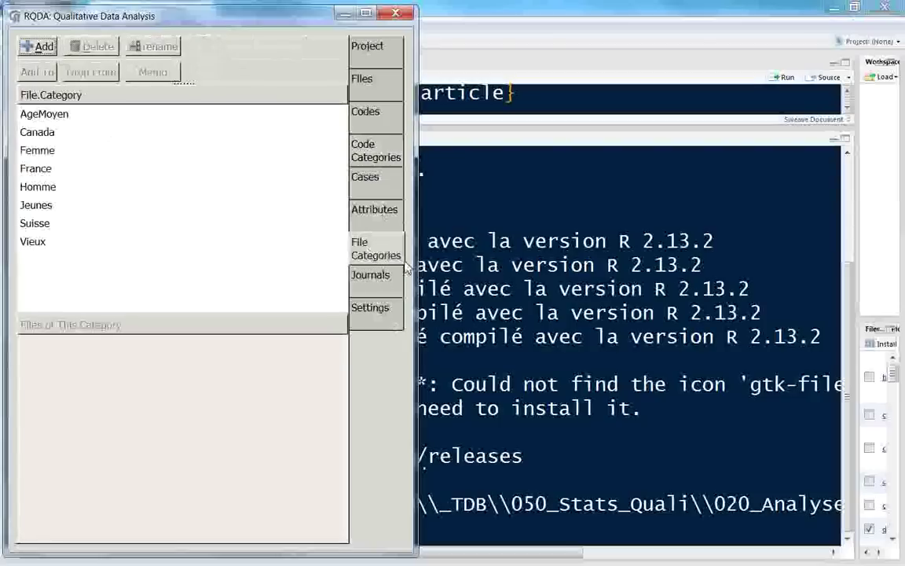
{"action": "left_click", "coordinate": [377, 211]}
{"action": "left_click", "coordinate": [374, 183]}
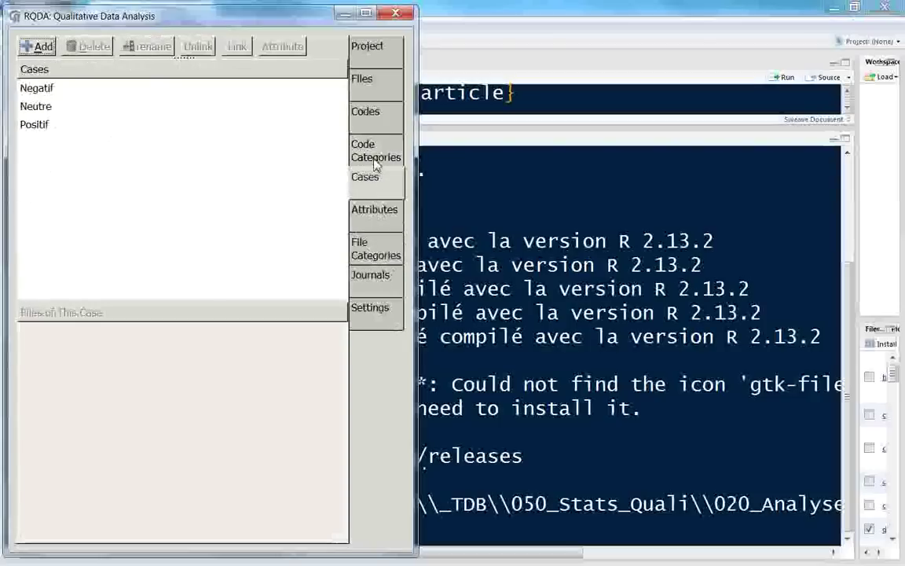
{"action": "left_click", "coordinate": [376, 154]}
{"action": "left_click", "coordinate": [361, 79]}
{"action": "left_click", "coordinate": [367, 45]}
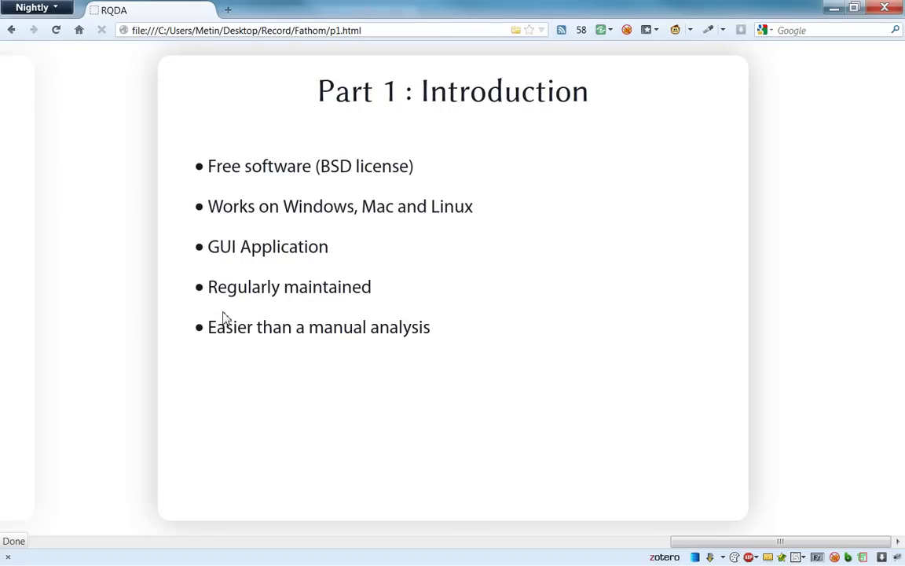
Jump the Fathom slideshow back to the 'Part 1: Introduction to RQDA' title slide with Home.
{"action": "key", "text": "Home"}
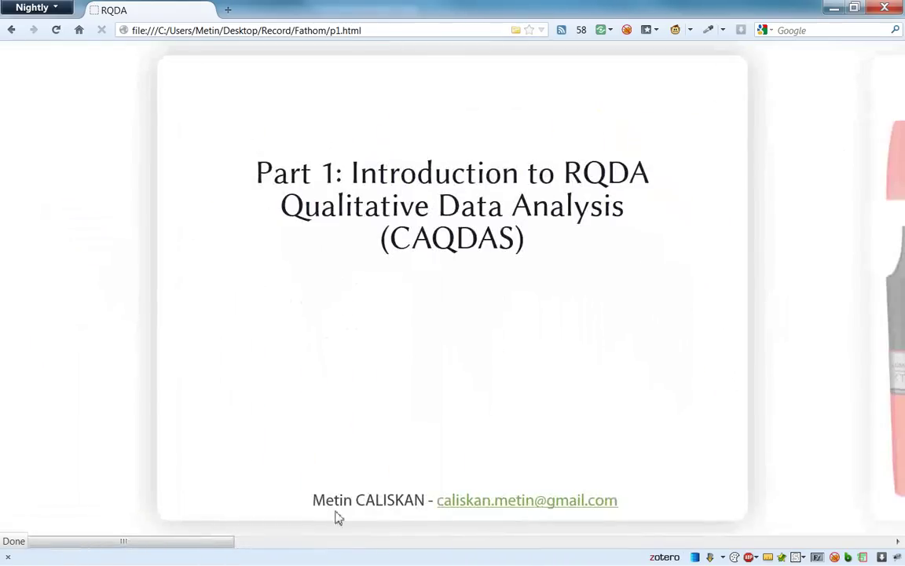